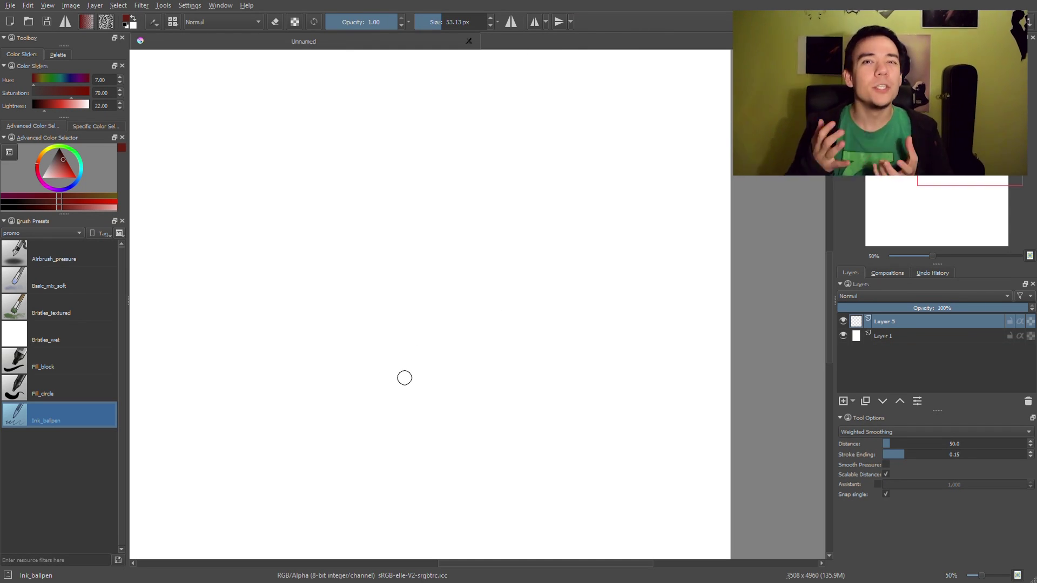
# Step: Dab and undo a test mark, then shrink the Ink_ballpen brush from 53.13 px to 44.13 px
pyautogui.click(408, 375)
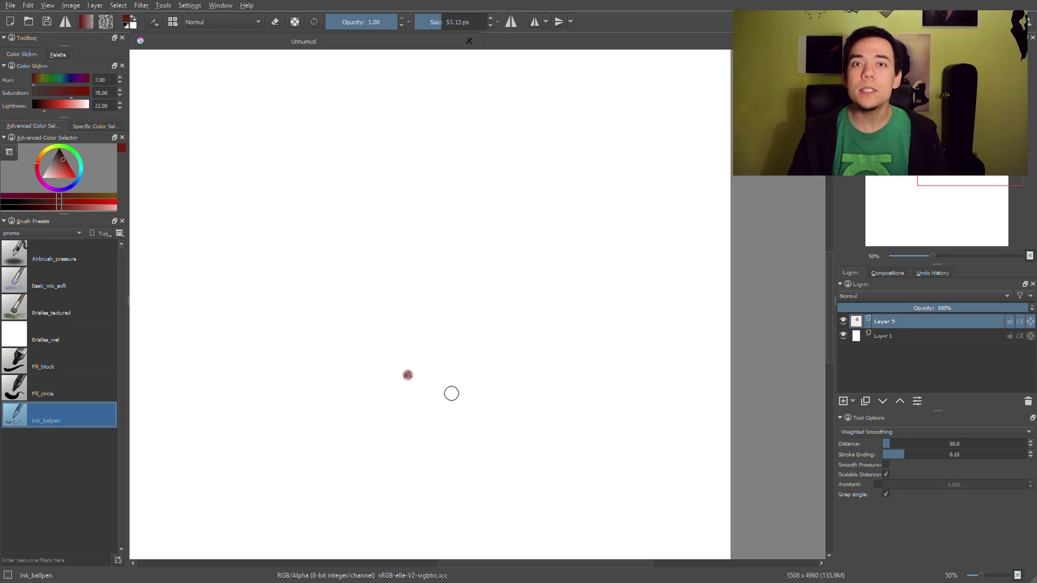
pyautogui.hotkey('ctrl', 'z')
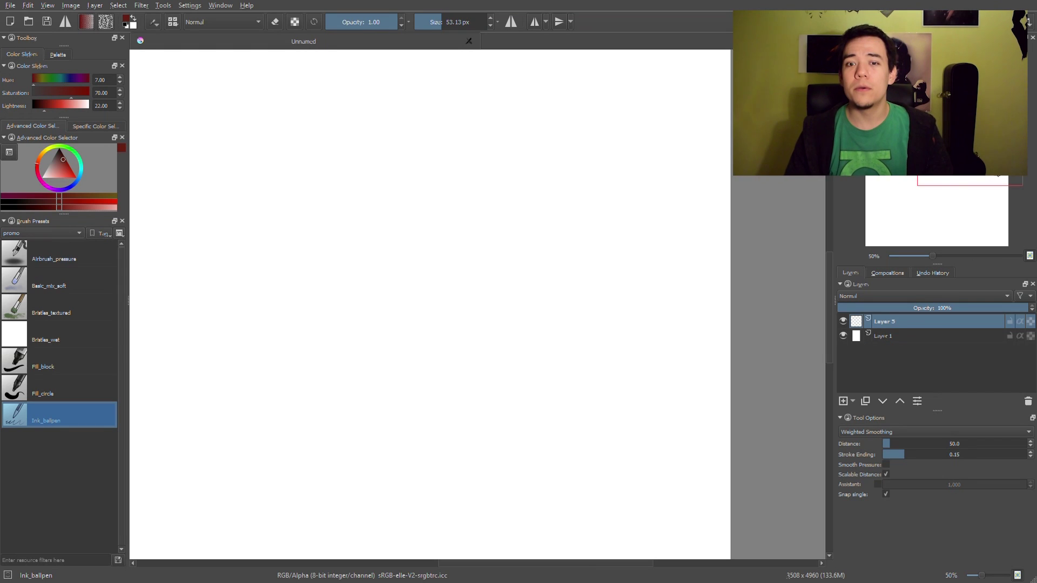
pyautogui.moveTo(972, 162); pyautogui.dragTo(942, 162)
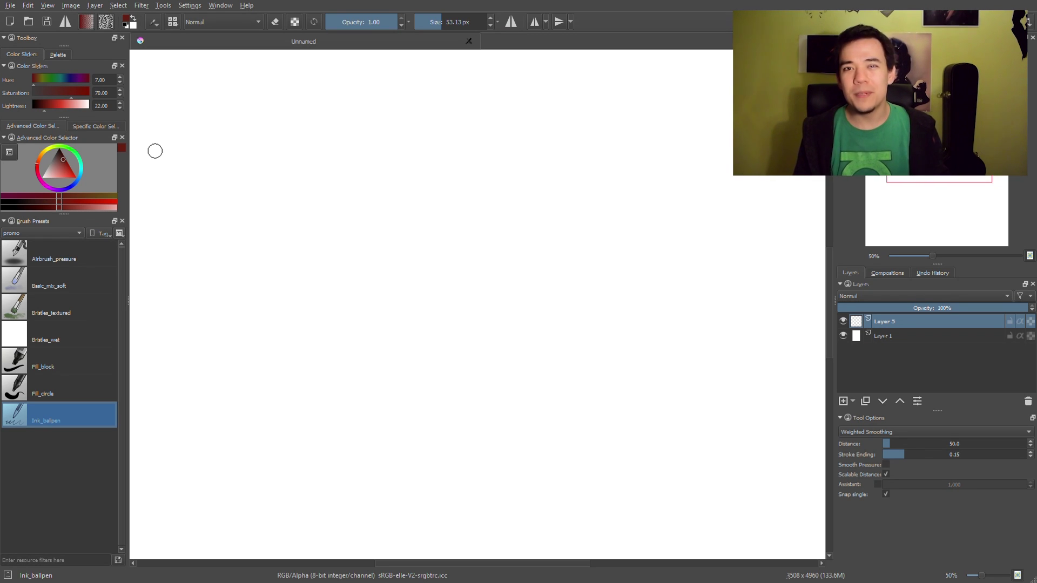
pyautogui.press('[')
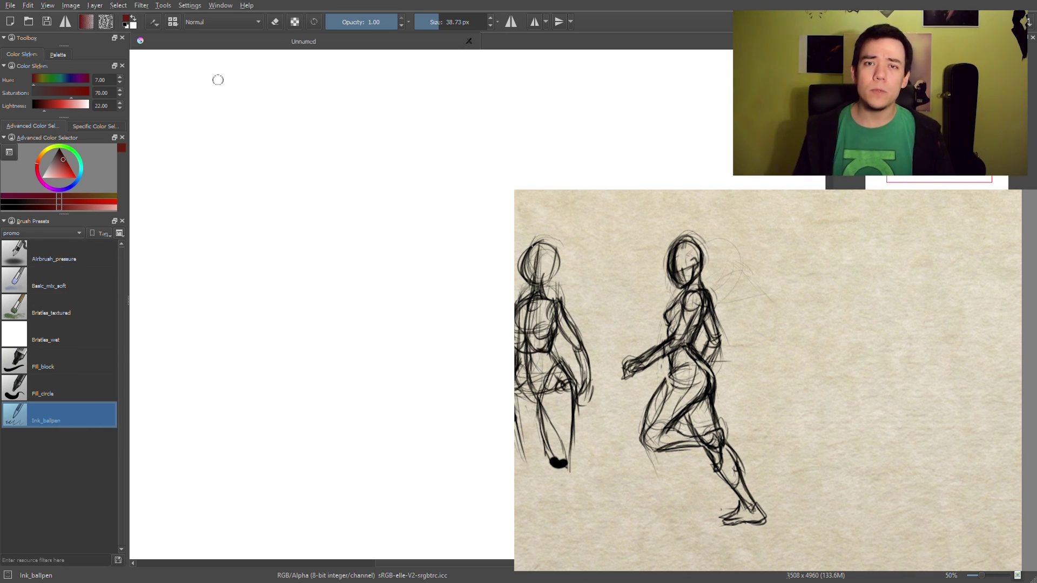
# Step: Draw zigzag and diagonal pen lines on the left, then stamp a large soft dab at about 243 px
pyautogui.moveTo(177, 92); pyautogui.dragTo(181, 313)
pyautogui.moveTo(237, 100); pyautogui.dragTo(212, 276)
pyautogui.moveTo(257, 122)
pyautogui.mouseDown()
pyautogui.moveTo(238, 264)
pyautogui.moveTo(254, 263)
pyautogui.mouseUp()
pyautogui.moveTo(161, 342)
pyautogui.mouseDown()
pyautogui.moveTo(213, 351)
pyautogui.moveTo(199, 370)
pyautogui.mouseUp()
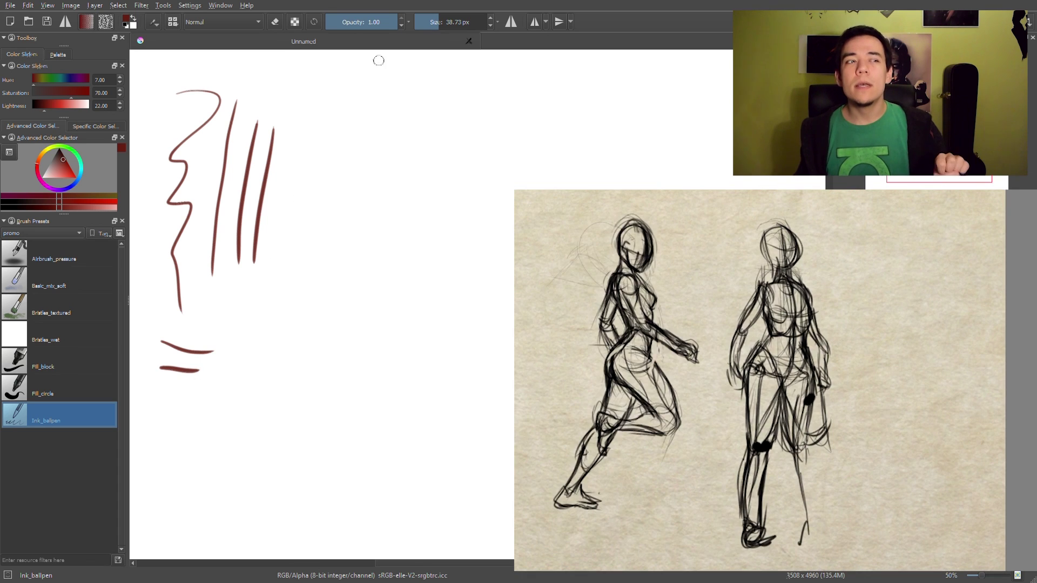
pyautogui.click(458, 24)
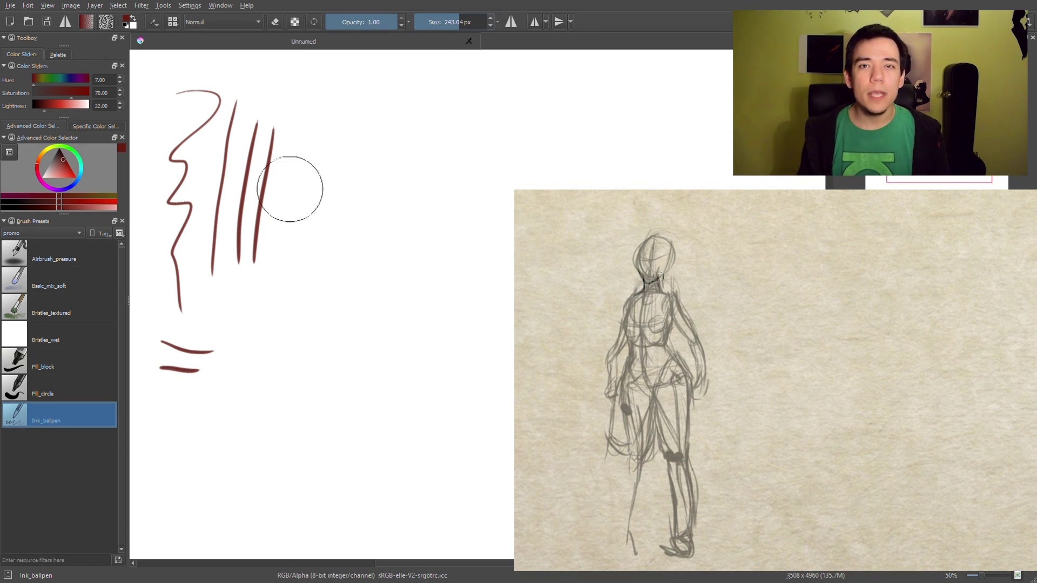
pyautogui.click(243, 317)
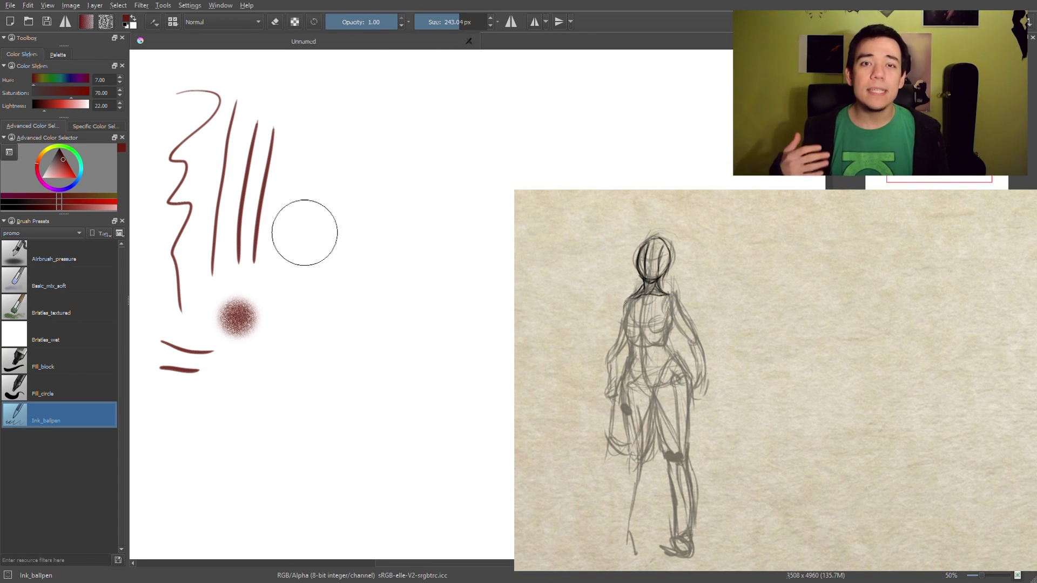
# Step: At about 19.83 px, draw fine swooping curves below the other strokes
pyautogui.click(437, 23)
pyautogui.click(437, 25)
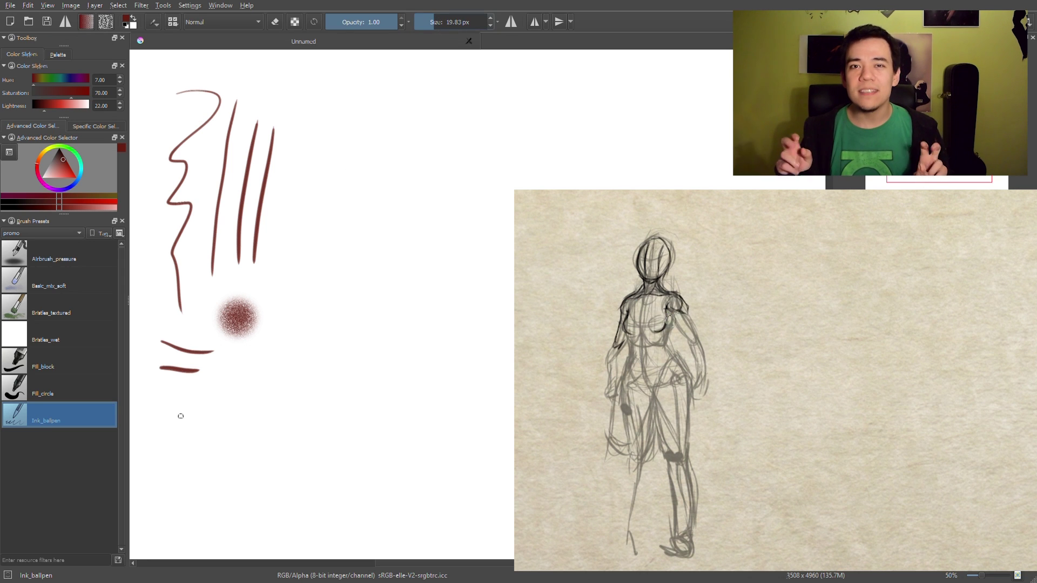
pyautogui.moveTo(197, 381); pyautogui.dragTo(172, 443)
pyautogui.moveTo(196, 381)
pyautogui.mouseDown()
pyautogui.moveTo(179, 442)
pyautogui.moveTo(218, 481)
pyautogui.mouseUp()
pyautogui.moveTo(173, 437); pyautogui.dragTo(211, 501)
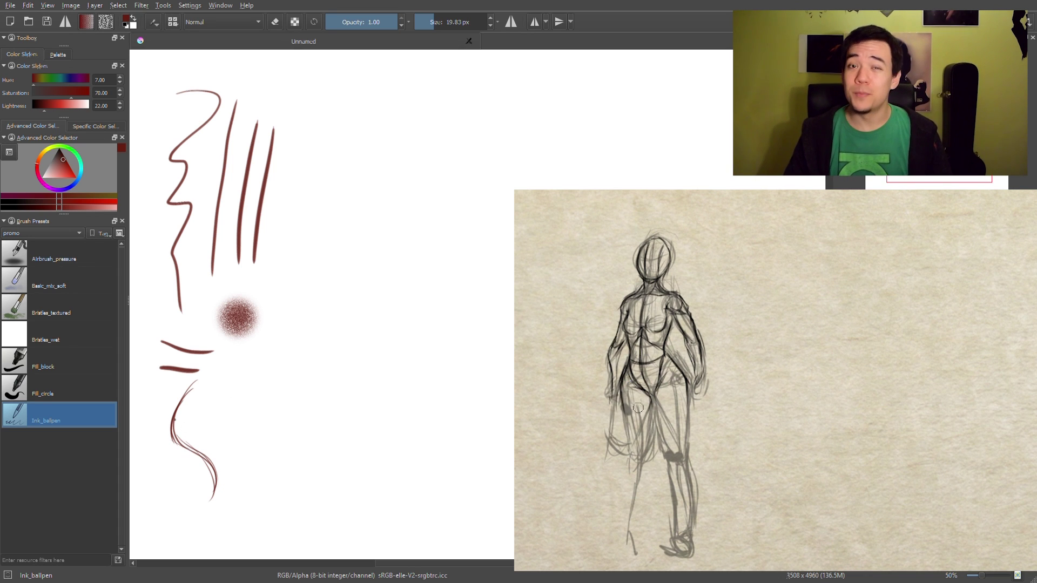
pyautogui.moveTo(177, 421)
pyautogui.mouseDown()
pyautogui.moveTo(208, 458)
pyautogui.moveTo(222, 509)
pyautogui.mouseUp()
pyautogui.moveTo(196, 454)
pyautogui.mouseDown()
pyautogui.moveTo(220, 516)
pyautogui.moveTo(171, 501)
pyautogui.mouseUp()
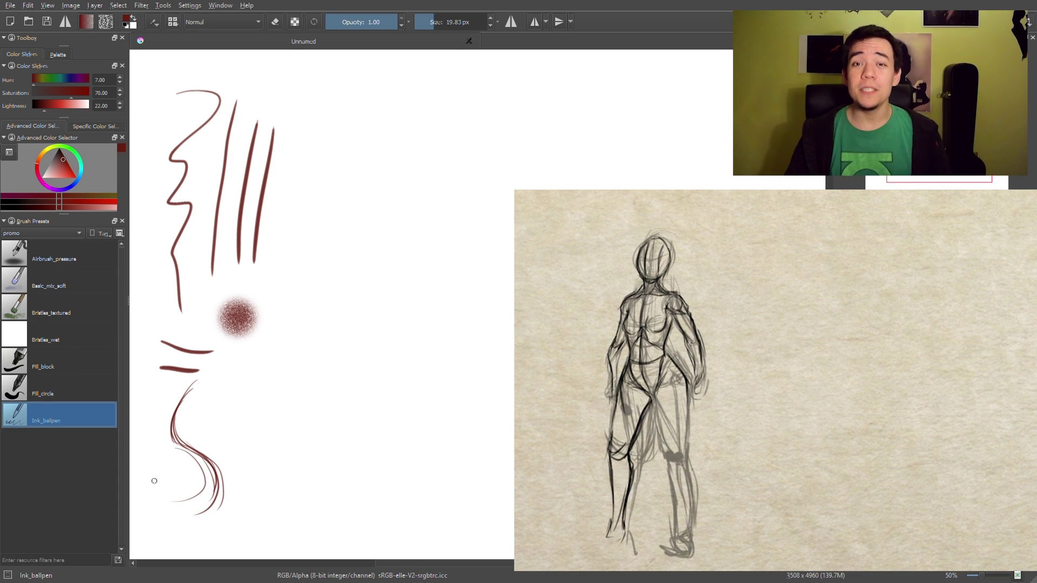
pyautogui.moveTo(201, 446)
pyautogui.mouseDown()
pyautogui.moveTo(165, 490)
pyautogui.moveTo(153, 479)
pyautogui.mouseUp()
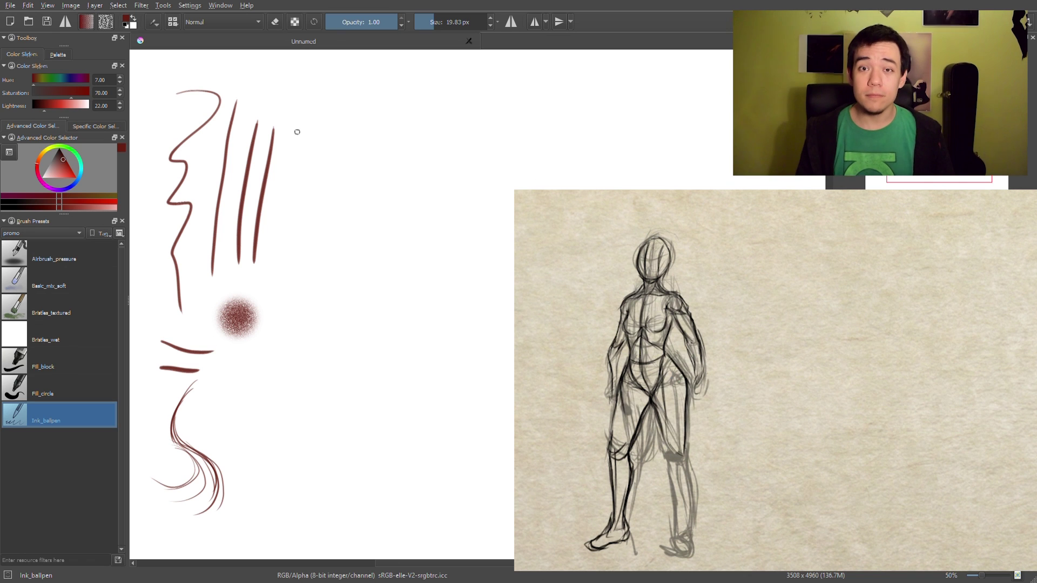
pyautogui.moveTo(468, 23); pyautogui.dragTo(453, 35)
# Step: Raise the brush to 91.81 px and draw thick angular and sweeping curves at the bottom left
pyautogui.press(']')
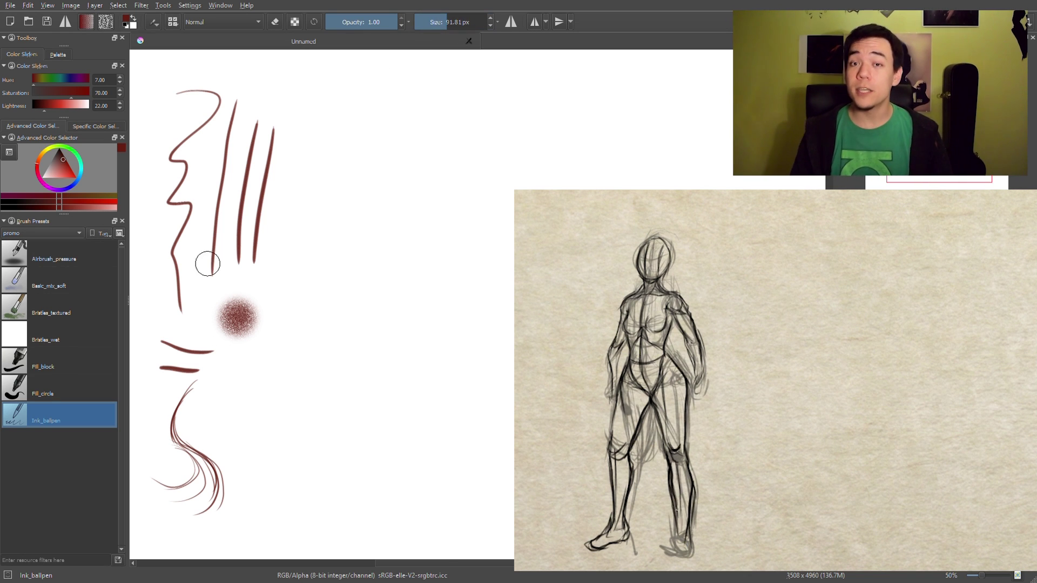
pyautogui.moveTo(234, 261)
pyautogui.mouseDown()
pyautogui.moveTo(240, 427)
pyautogui.moveTo(265, 477)
pyautogui.moveTo(240, 505)
pyautogui.moveTo(266, 528)
pyautogui.mouseUp()
pyautogui.moveTo(159, 499); pyautogui.dragTo(224, 523)
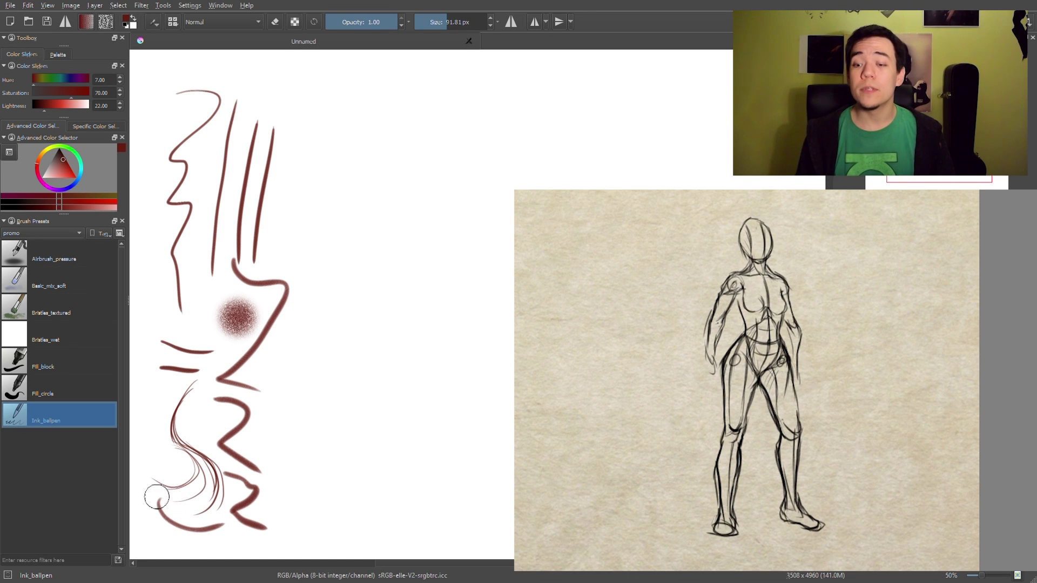
pyautogui.moveTo(141, 500); pyautogui.dragTo(222, 523)
pyautogui.moveTo(142, 435); pyautogui.dragTo(162, 532)
pyautogui.moveTo(144, 392); pyautogui.dragTo(178, 489)
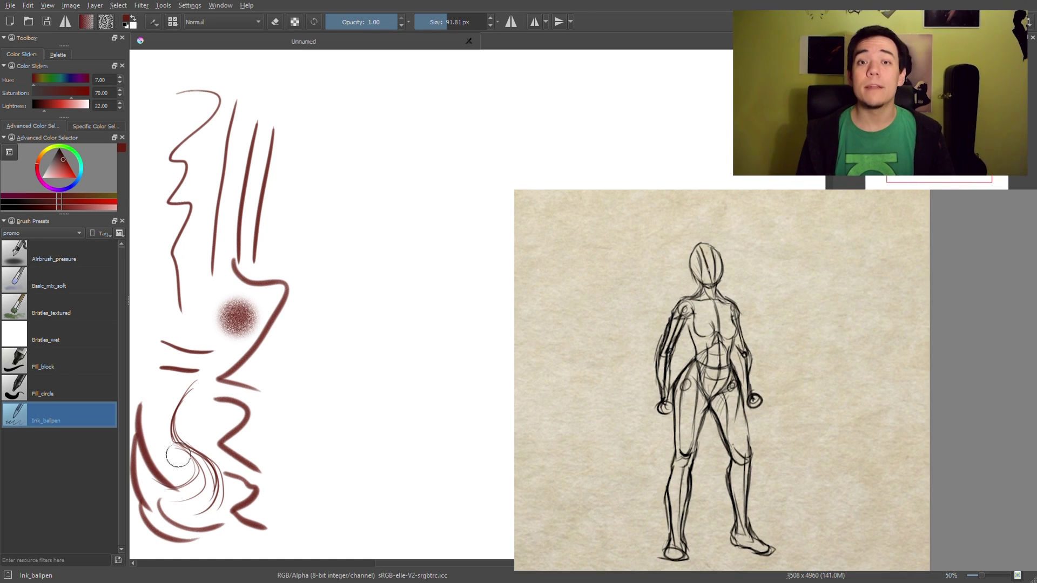
pyautogui.moveTo(147, 359); pyautogui.dragTo(181, 470)
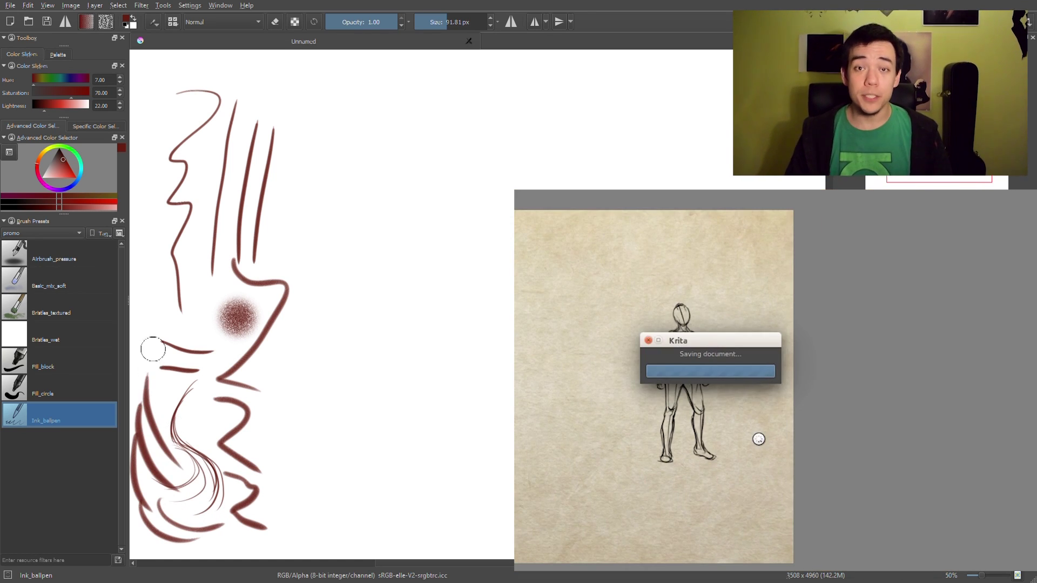
pyautogui.moveTo(153, 323); pyautogui.dragTo(169, 168)
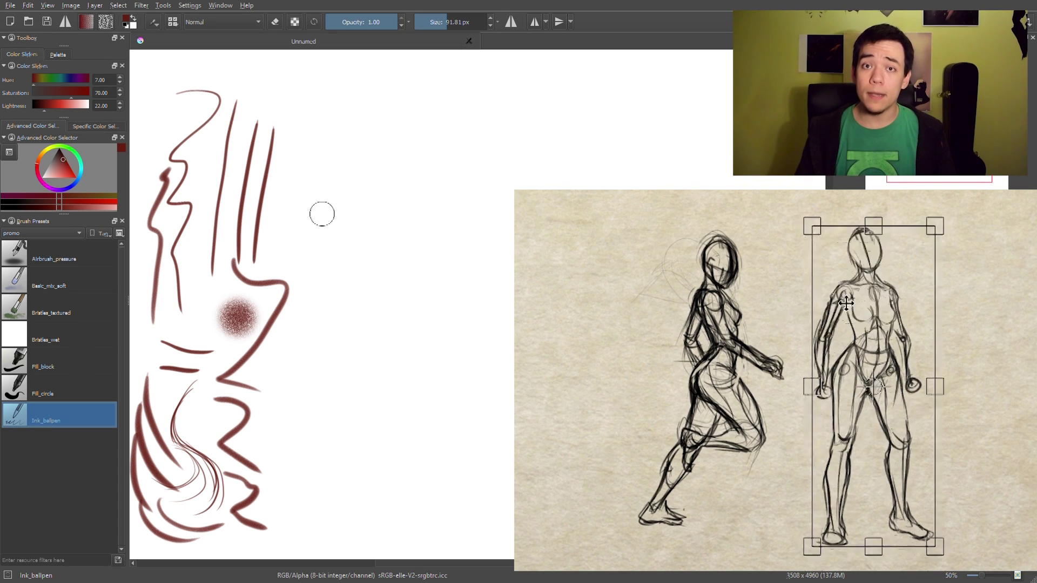
# Step: Clear the canvas and paint an L-shape and a question mark with Fill_block and Fill_circle
pyautogui.press('Delete')
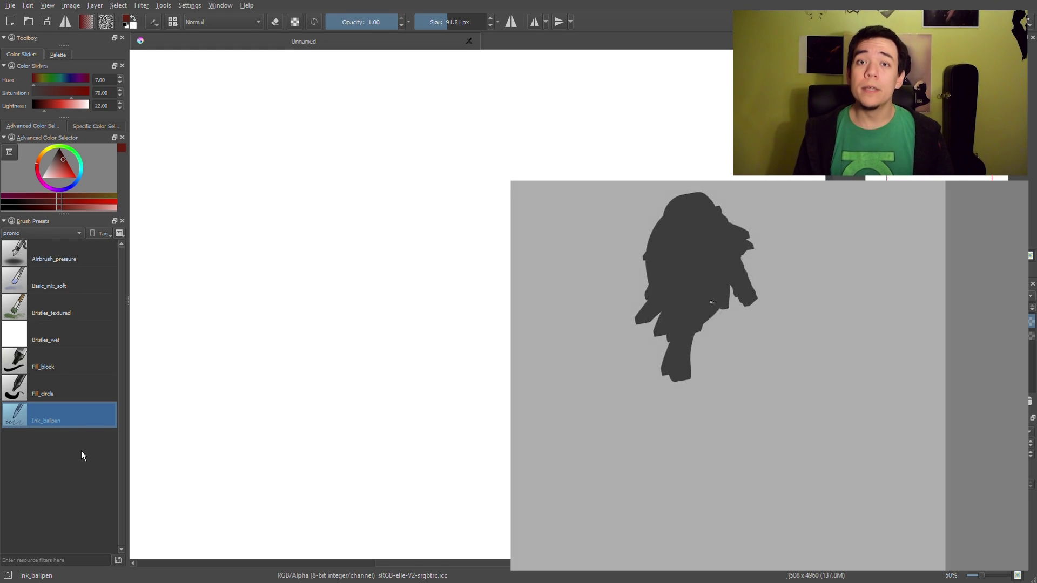
pyautogui.click(54, 399)
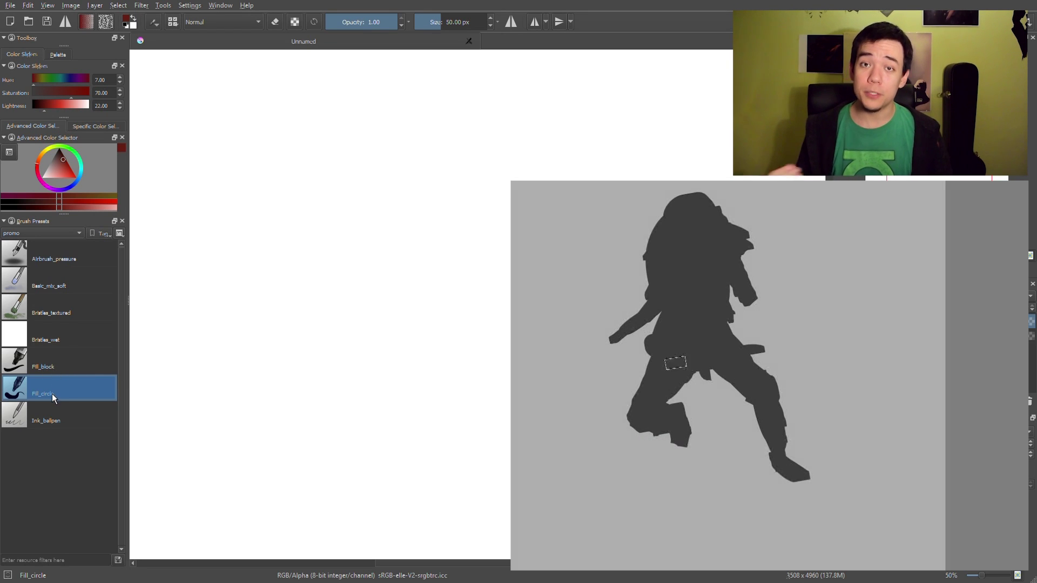
pyautogui.press(',')
pyautogui.moveTo(177, 105)
pyautogui.mouseDown()
pyautogui.moveTo(171, 164)
pyautogui.moveTo(231, 168)
pyautogui.moveTo(230, 197)
pyautogui.mouseUp()
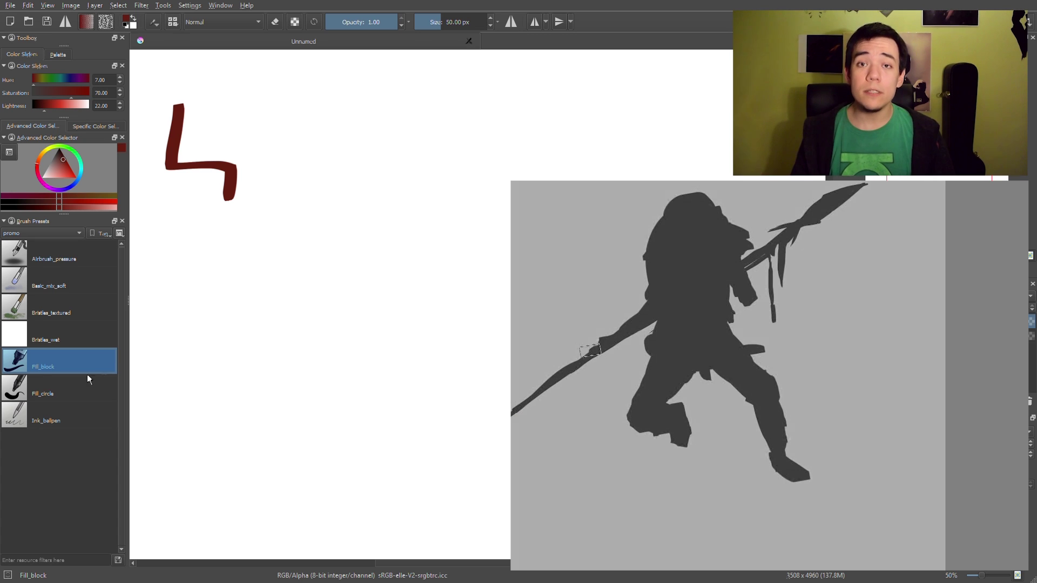
pyautogui.click(87, 376)
pyautogui.moveTo(171, 235)
pyautogui.mouseDown()
pyautogui.moveTo(229, 240)
pyautogui.moveTo(222, 308)
pyautogui.moveTo(184, 314)
pyautogui.moveTo(181, 350)
pyautogui.mouseUp()
pyautogui.click(223, 365)
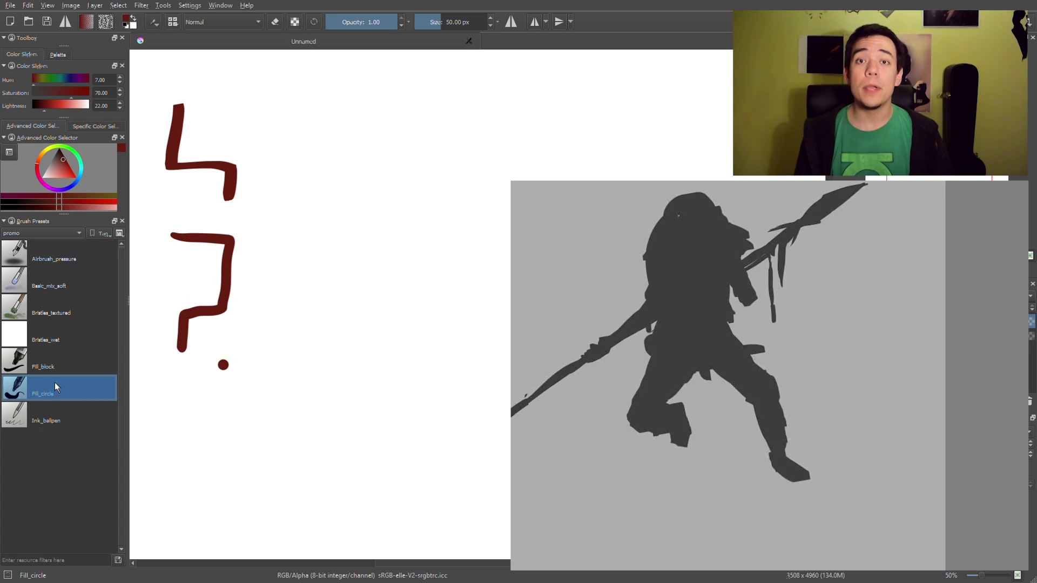
# Step: With Fill_block, add a dash, a vertical stroke, a bottom curve and a small circle
pyautogui.press('/')
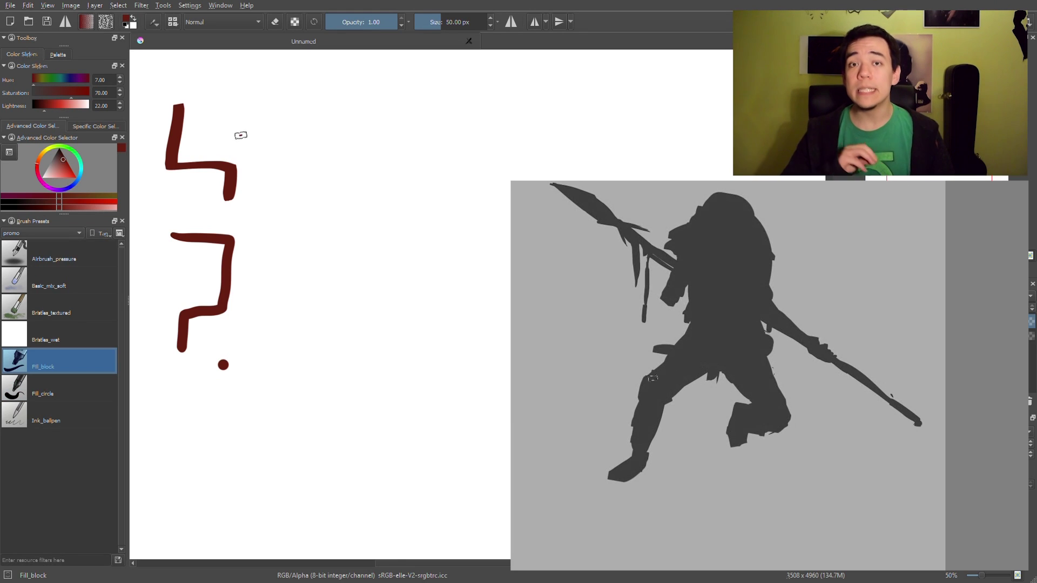
pyautogui.moveTo(235, 136); pyautogui.dragTo(248, 133)
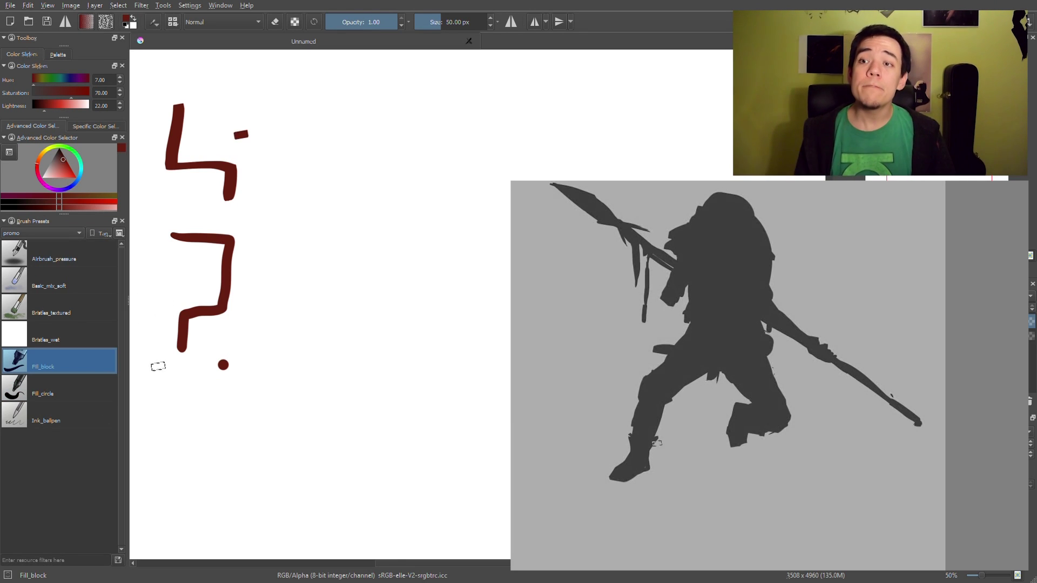
pyautogui.moveTo(153, 347)
pyautogui.mouseDown()
pyautogui.moveTo(150, 373)
pyautogui.moveTo(174, 435)
pyautogui.moveTo(196, 438)
pyautogui.moveTo(164, 483)
pyautogui.mouseUp()
pyautogui.moveTo(204, 421); pyautogui.dragTo(186, 487)
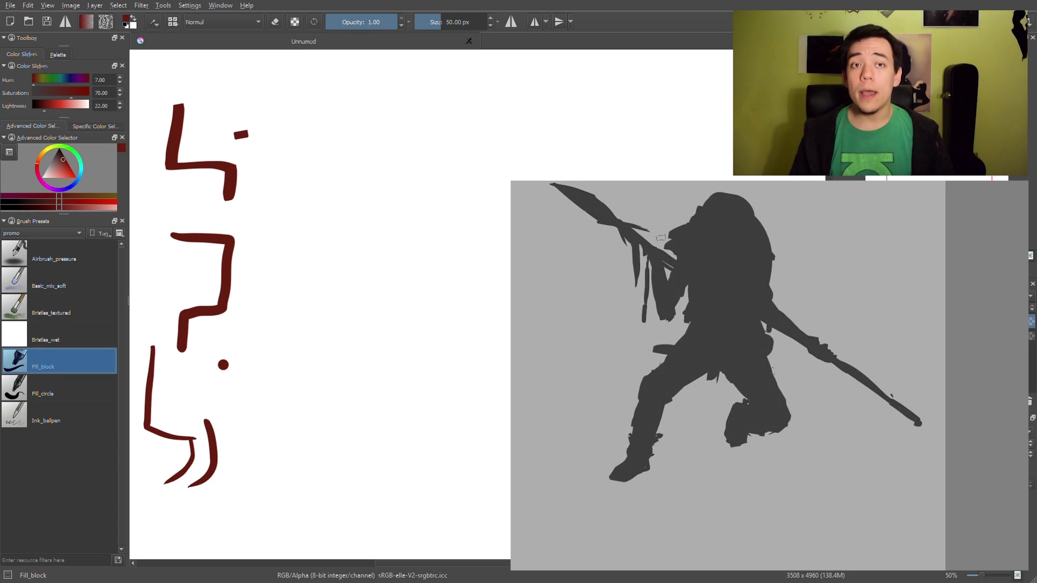
pyautogui.moveTo(234, 374)
pyautogui.mouseDown()
pyautogui.moveTo(271, 374)
pyautogui.moveTo(235, 371)
pyautogui.mouseUp()
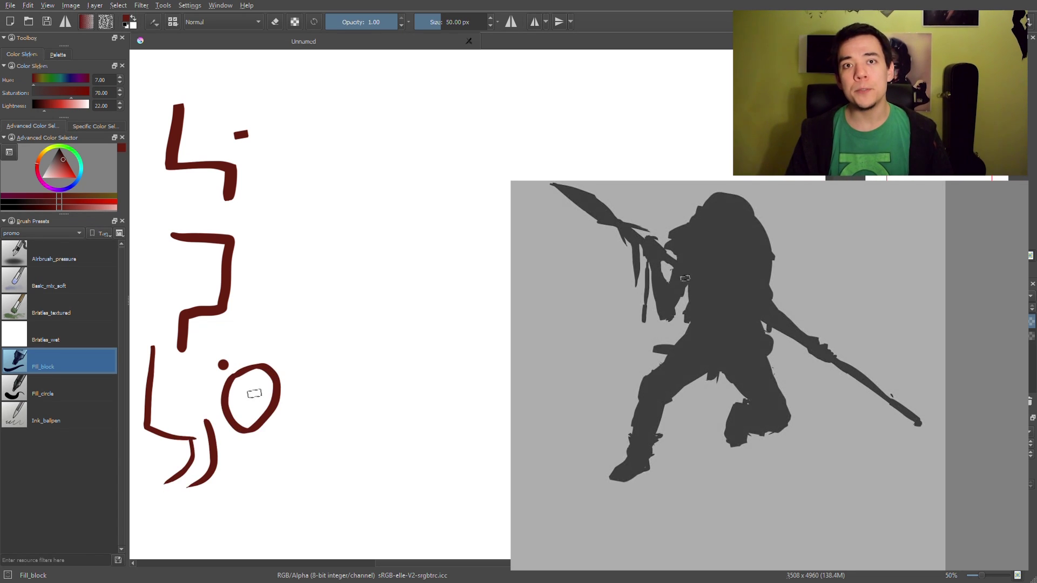
pyautogui.click(54, 395)
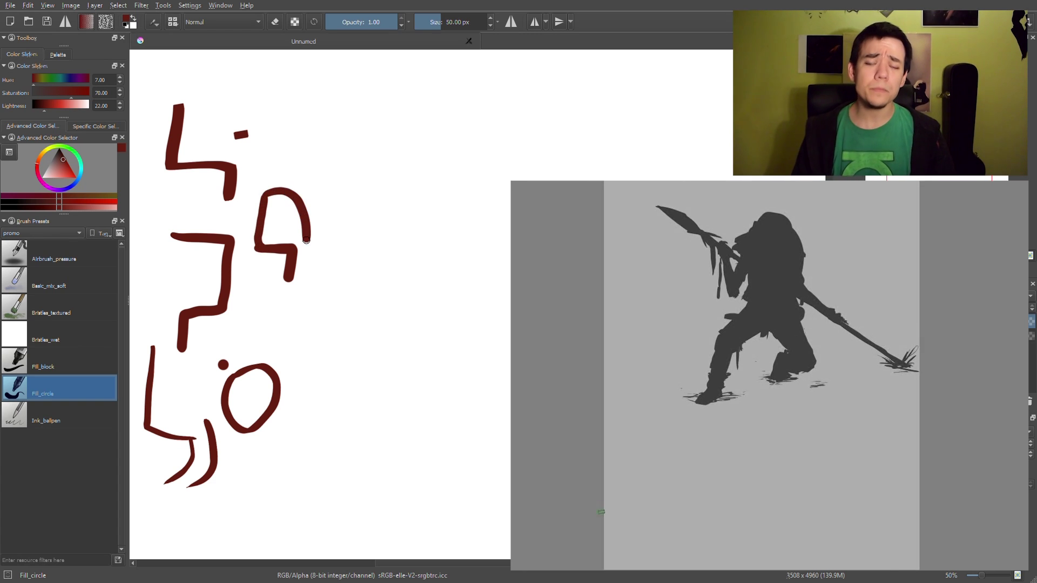
# Step: Add double vertical bars, a tapered top curve with an ellipse, and small marks beside it
pyautogui.moveTo(258, 280); pyautogui.dragTo(252, 329)
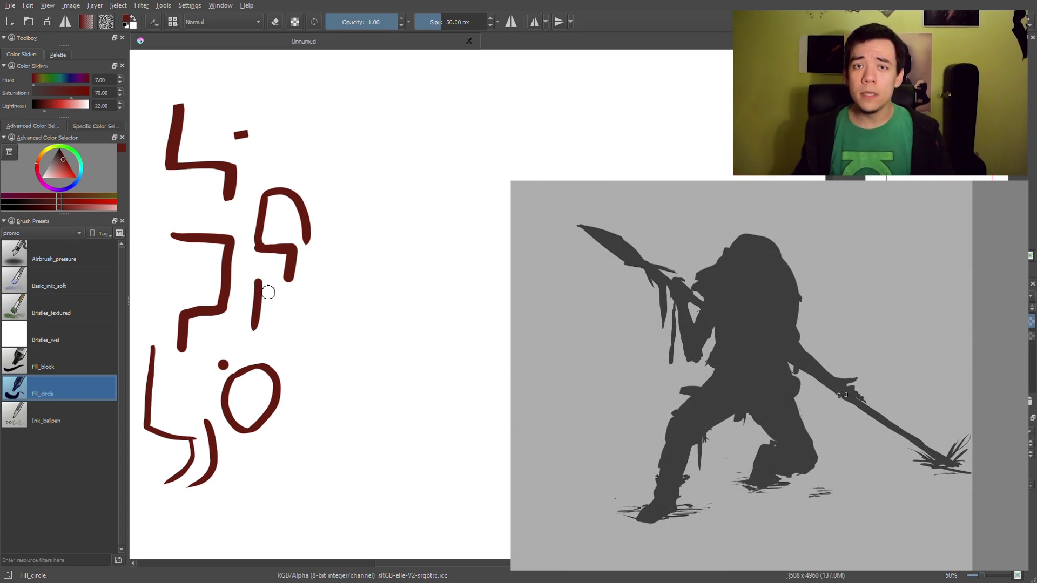
pyautogui.moveTo(274, 291); pyautogui.dragTo(269, 340)
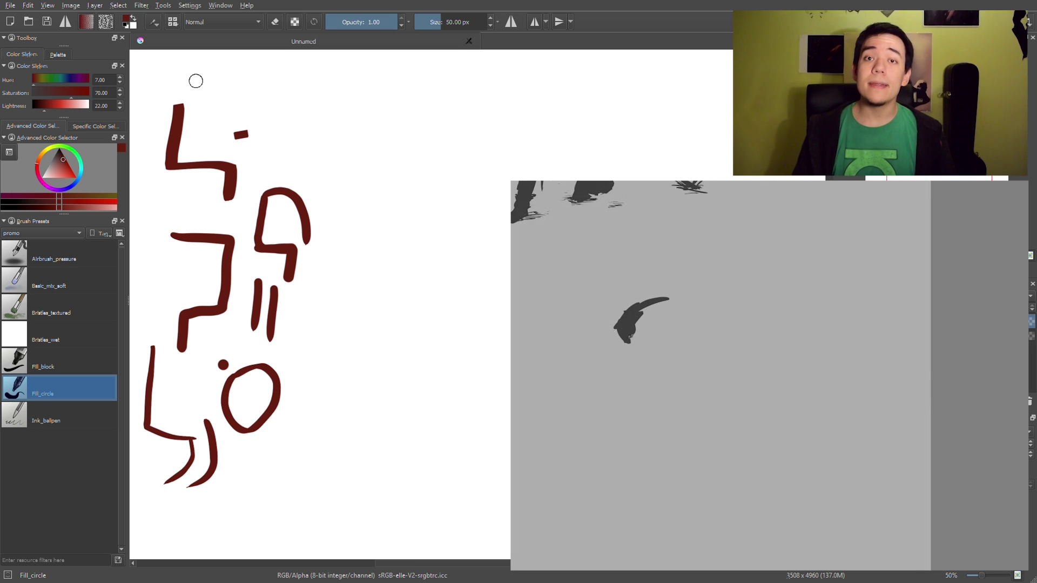
pyautogui.moveTo(196, 80)
pyautogui.mouseDown()
pyautogui.moveTo(233, 93)
pyautogui.moveTo(250, 73)
pyautogui.mouseUp()
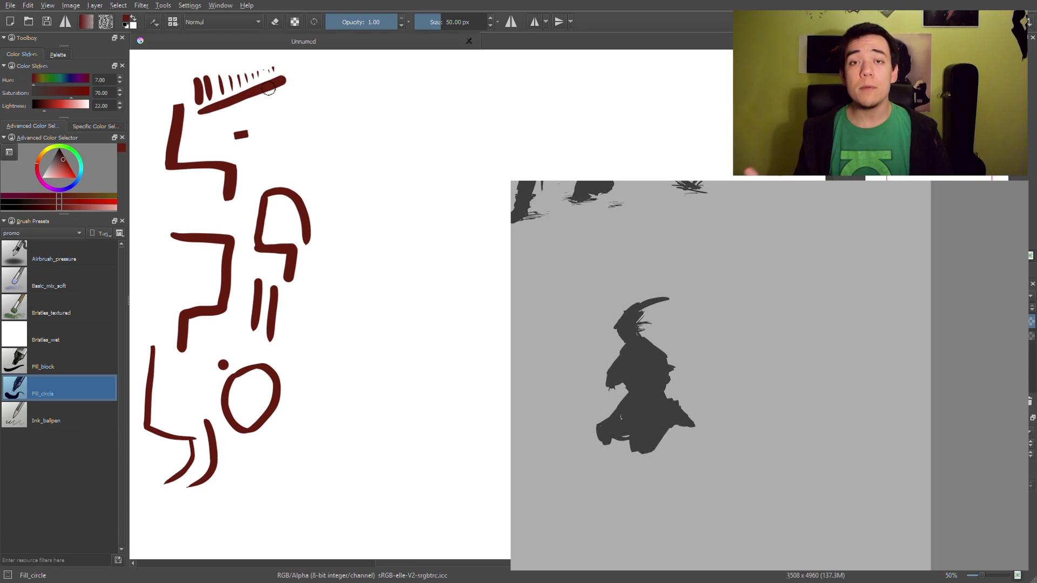
pyautogui.moveTo(254, 111)
pyautogui.mouseDown()
pyautogui.moveTo(303, 118)
pyautogui.moveTo(317, 185)
pyautogui.mouseUp()
pyautogui.moveTo(307, 139)
pyautogui.mouseDown()
pyautogui.moveTo(292, 162)
pyautogui.moveTo(314, 178)
pyautogui.moveTo(307, 138)
pyautogui.mouseUp()
pyautogui.moveTo(258, 169); pyautogui.dragTo(271, 167)
pyautogui.moveTo(274, 160); pyautogui.dragTo(278, 175)
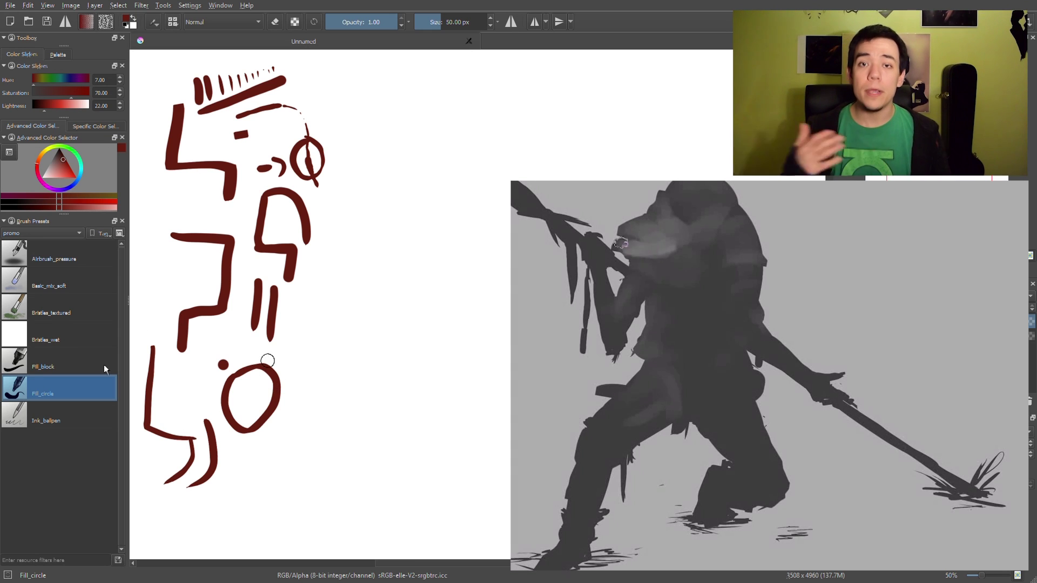
# Step: With Fill_block, paint a rectangle below the circle, two dots inside it and an arm stroke
pyautogui.press('/')
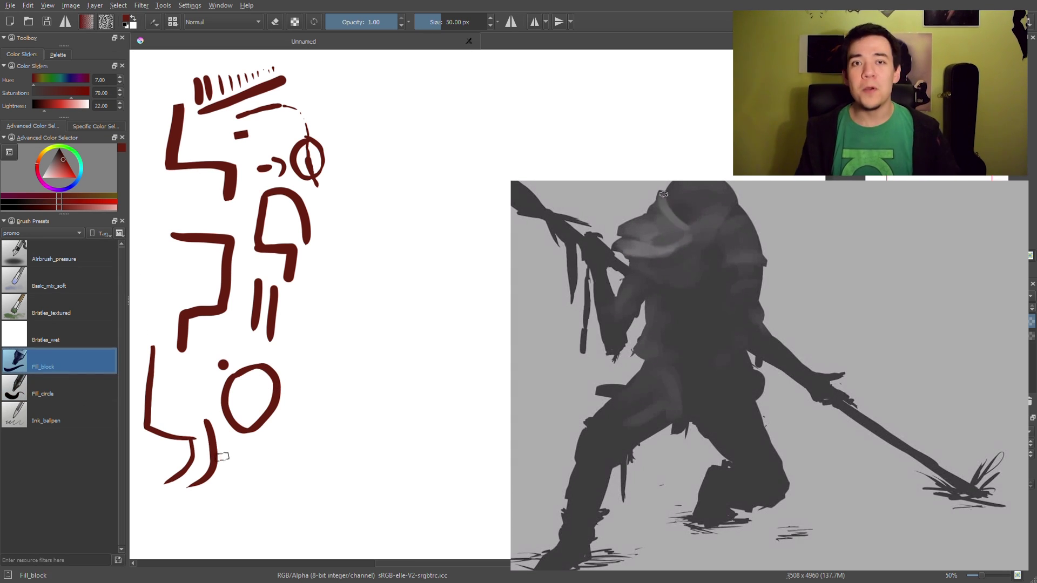
pyautogui.moveTo(232, 452); pyautogui.dragTo(288, 447)
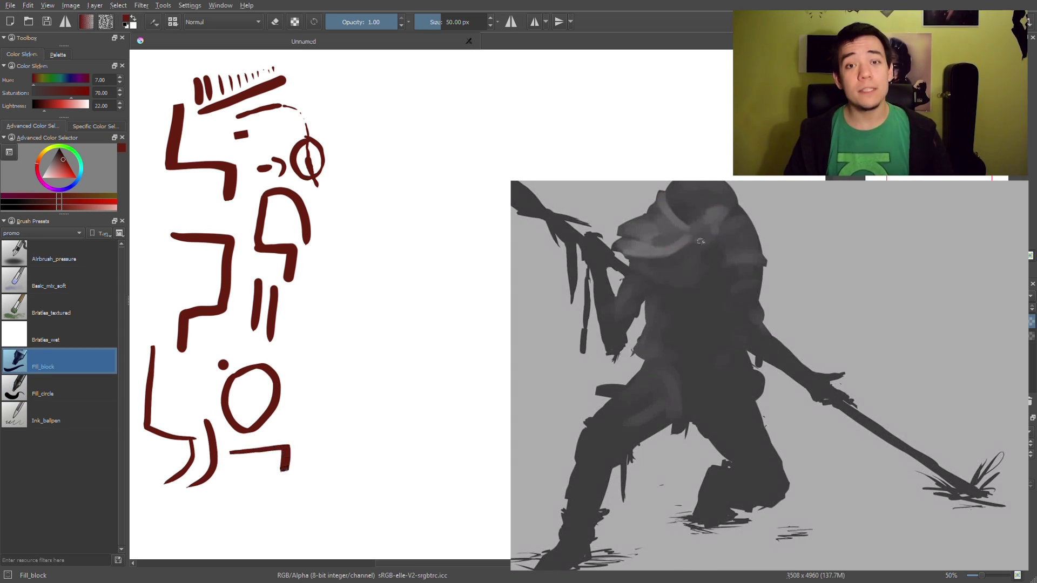
pyautogui.moveTo(230, 465); pyautogui.dragTo(231, 452)
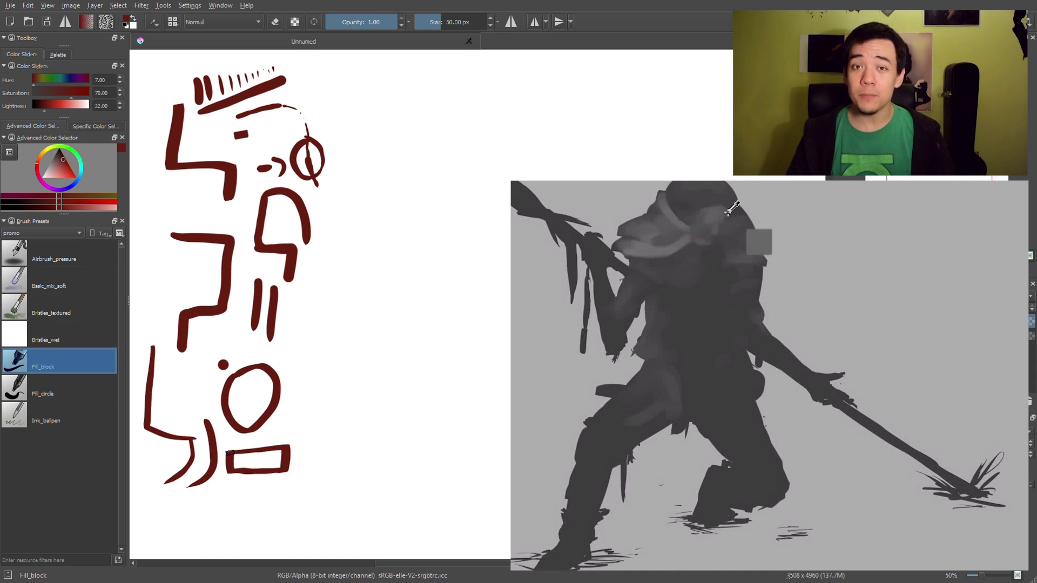
pyautogui.click(242, 461)
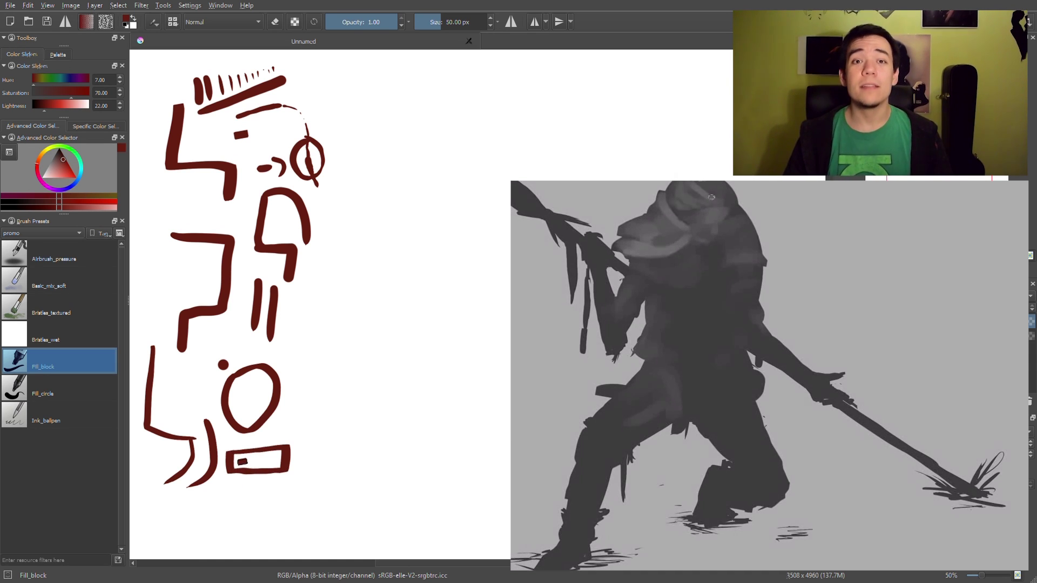
pyautogui.click(268, 461)
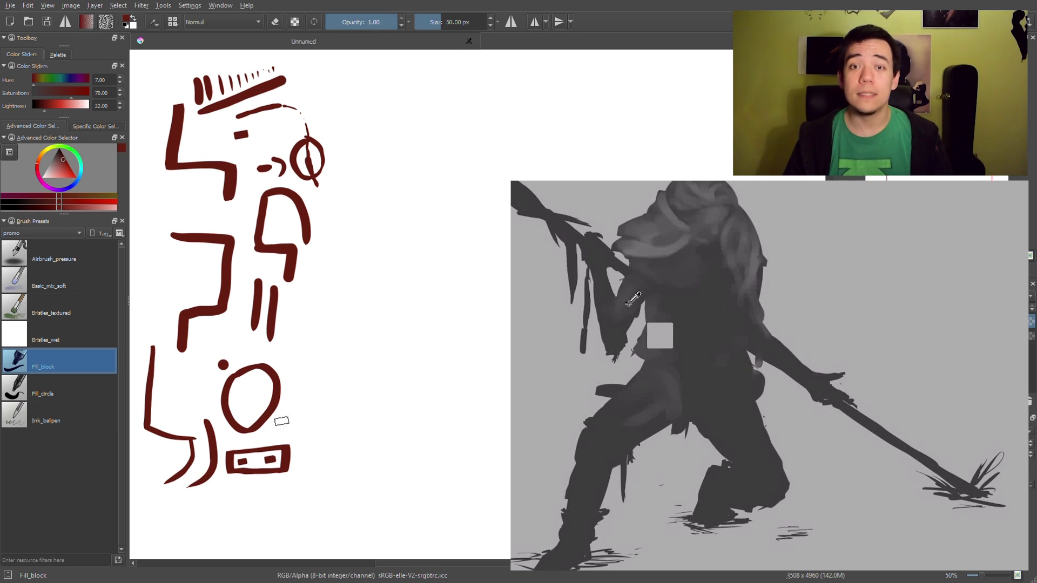
pyautogui.moveTo(281, 423); pyautogui.dragTo(270, 445)
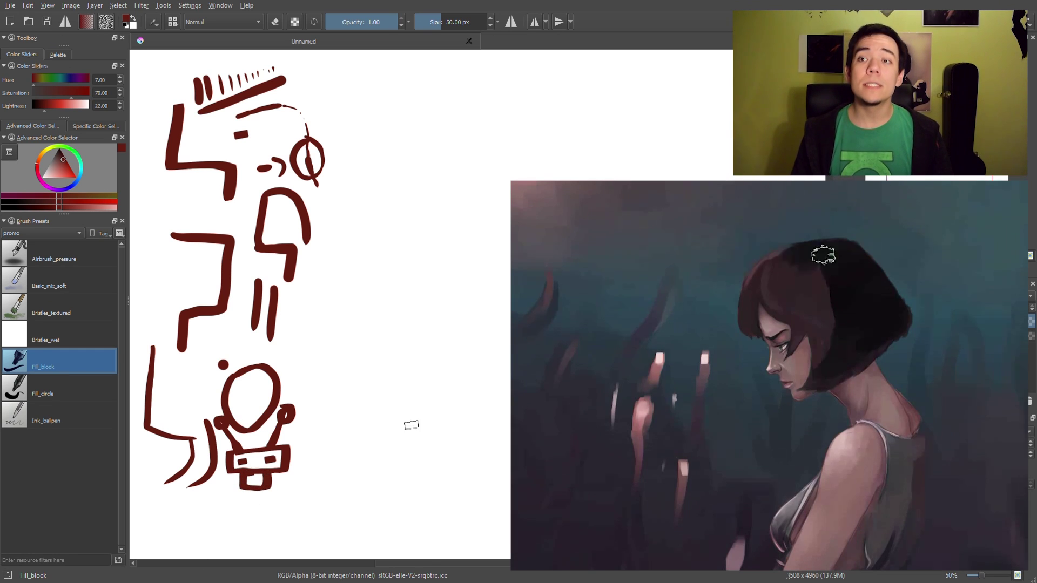
# Step: Clear the canvas and paint a dark red Bristles_wet stroke at the top left
pyautogui.press('Delete')
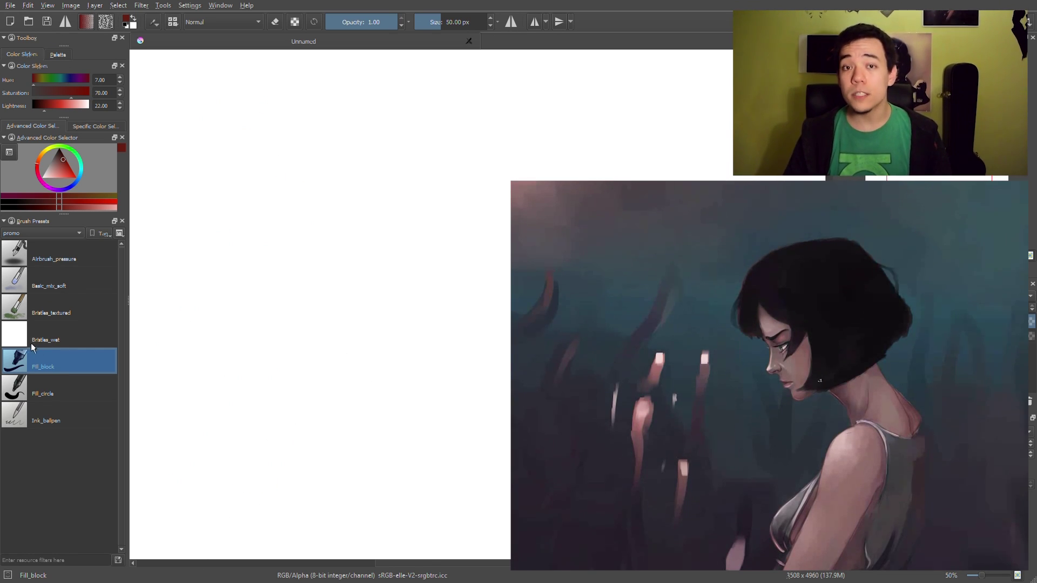
pyautogui.press('/')
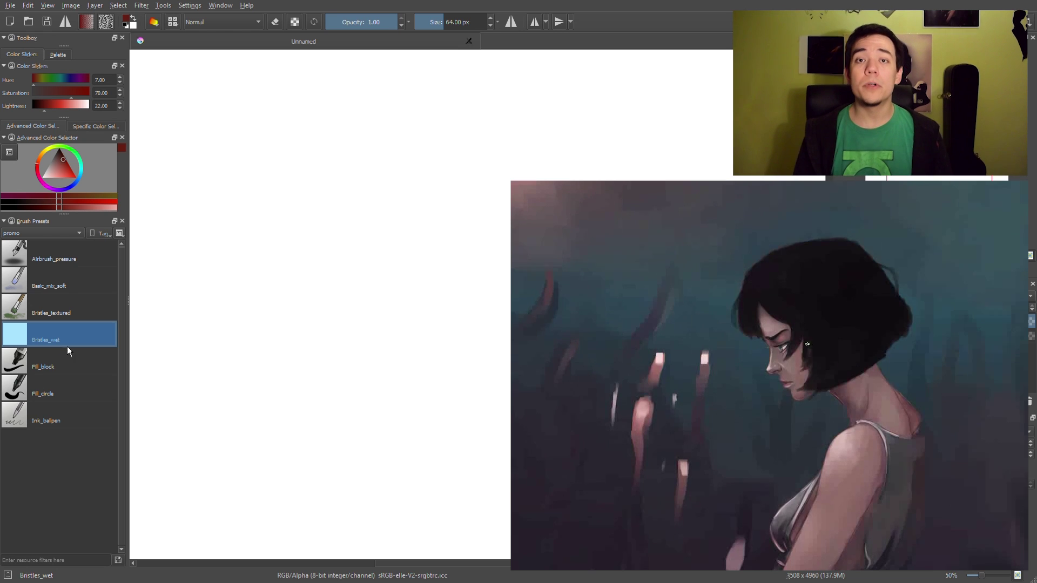
pyautogui.moveTo(154, 80)
pyautogui.mouseDown()
pyautogui.moveTo(154, 103)
pyautogui.moveTo(154, 80)
pyautogui.moveTo(155, 98)
pyautogui.moveTo(196, 100)
pyautogui.moveTo(165, 102)
pyautogui.mouseUp()
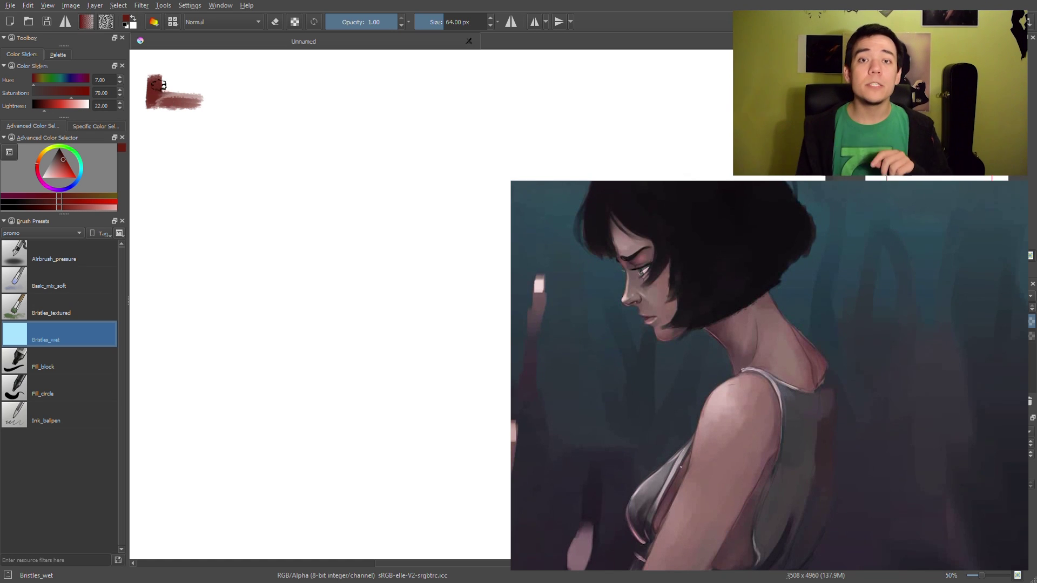
# Step: Continue the stroke in teal, then sample the red and blend it into the middle
pyautogui.click(82, 175)
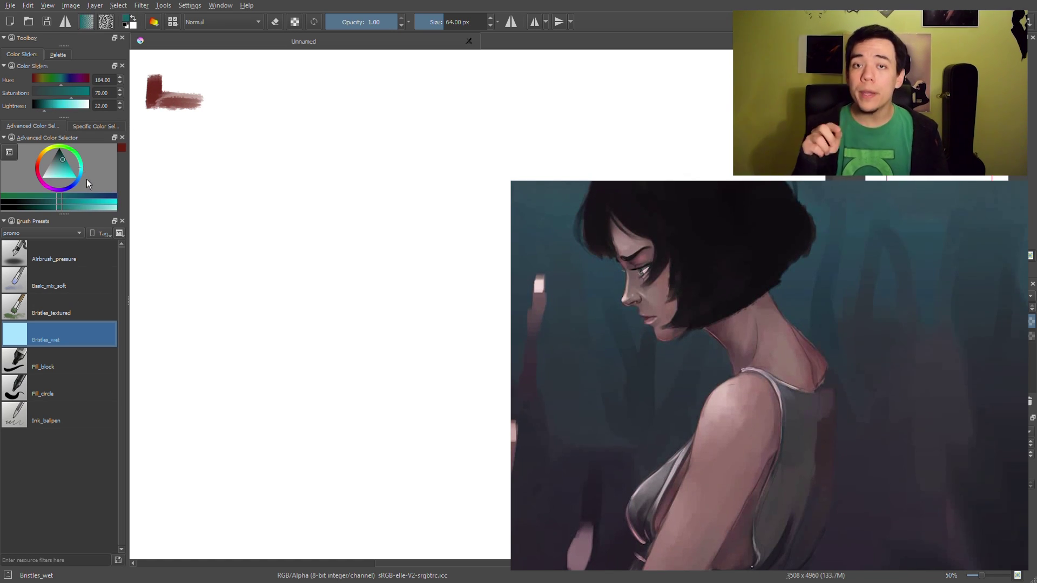
pyautogui.click(87, 179)
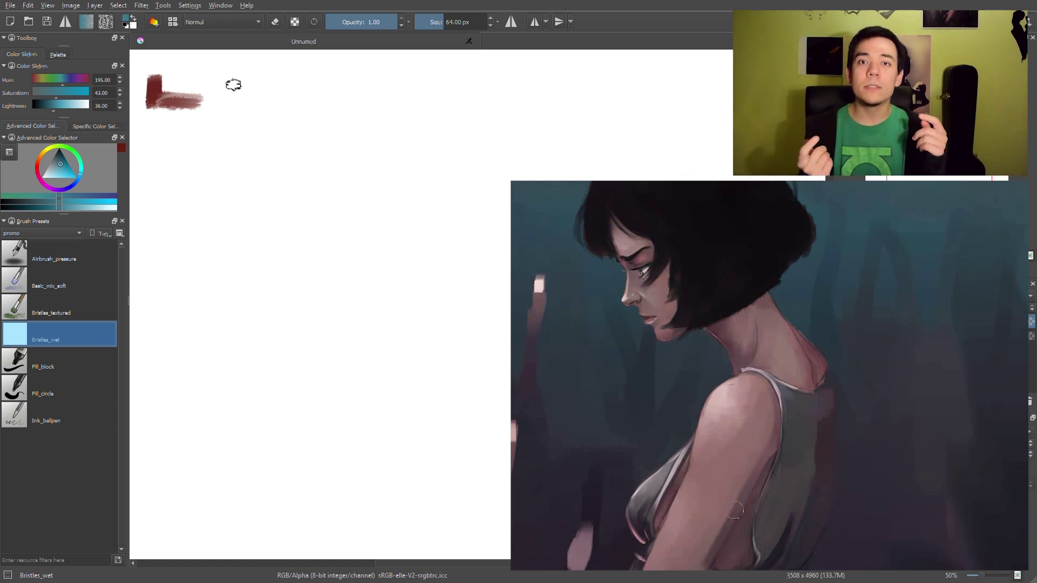
pyautogui.moveTo(233, 85)
pyautogui.mouseDown()
pyautogui.moveTo(231, 106)
pyautogui.moveTo(234, 82)
pyautogui.moveTo(229, 103)
pyautogui.moveTo(231, 94)
pyautogui.moveTo(163, 103)
pyautogui.moveTo(227, 101)
pyautogui.moveTo(183, 96)
pyautogui.moveTo(180, 105)
pyautogui.moveTo(169, 94)
pyautogui.moveTo(167, 103)
pyautogui.moveTo(221, 96)
pyautogui.mouseUp()
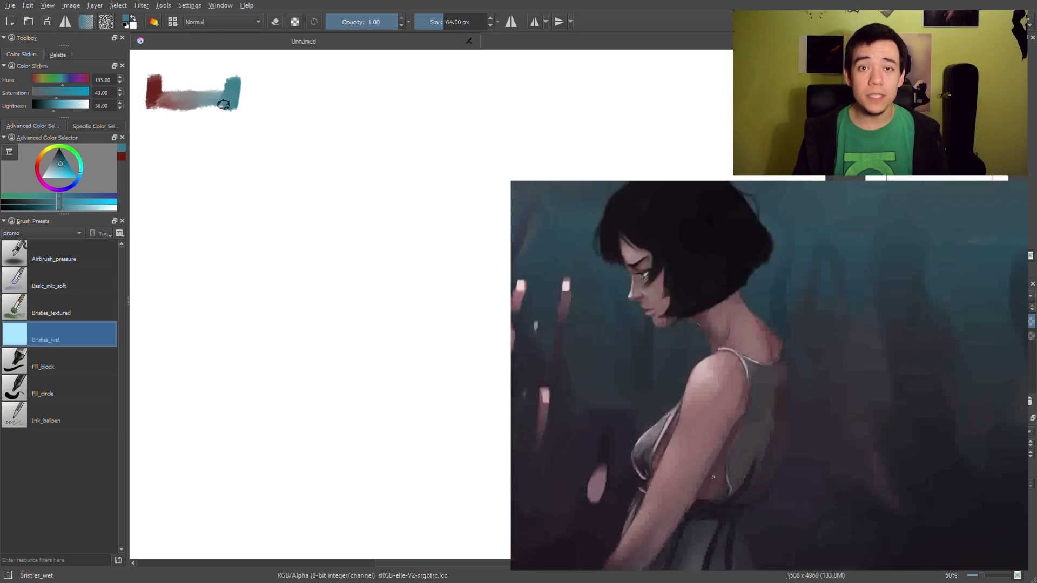
pyautogui.keyDown('ctrl'); pyautogui.click(156, 107); pyautogui.keyUp('ctrl')
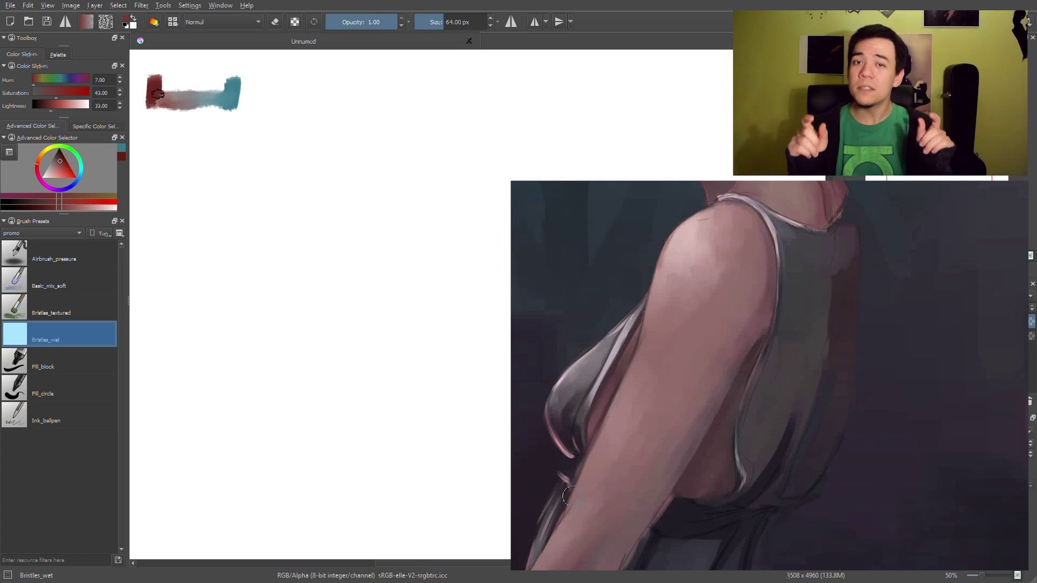
pyautogui.moveTo(157, 101); pyautogui.dragTo(213, 102)
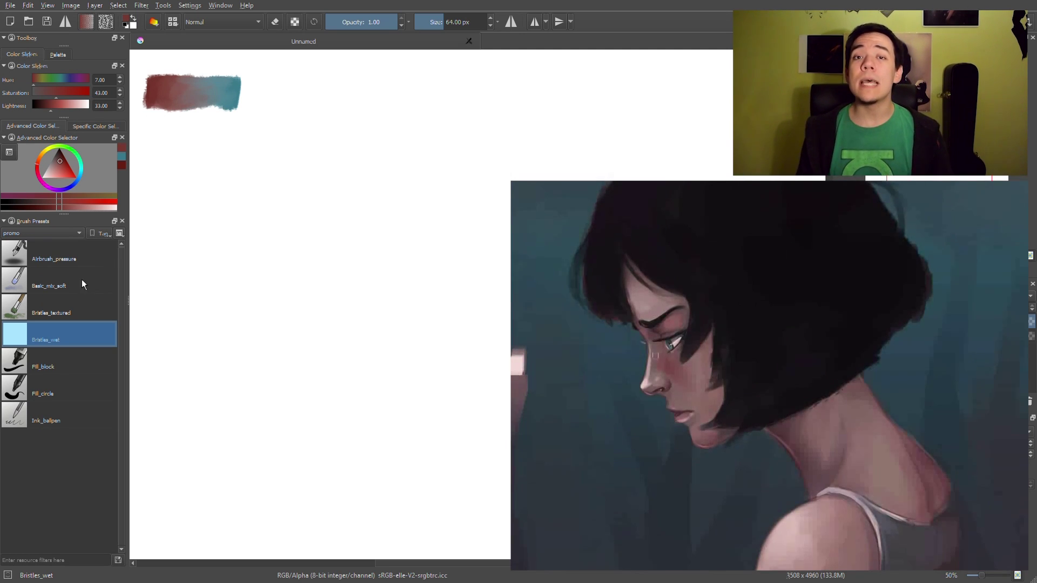
# Step: With Bristles_textured at about 172 px, paint a tall pinkish stroke and a dab beside it
pyautogui.press('/')
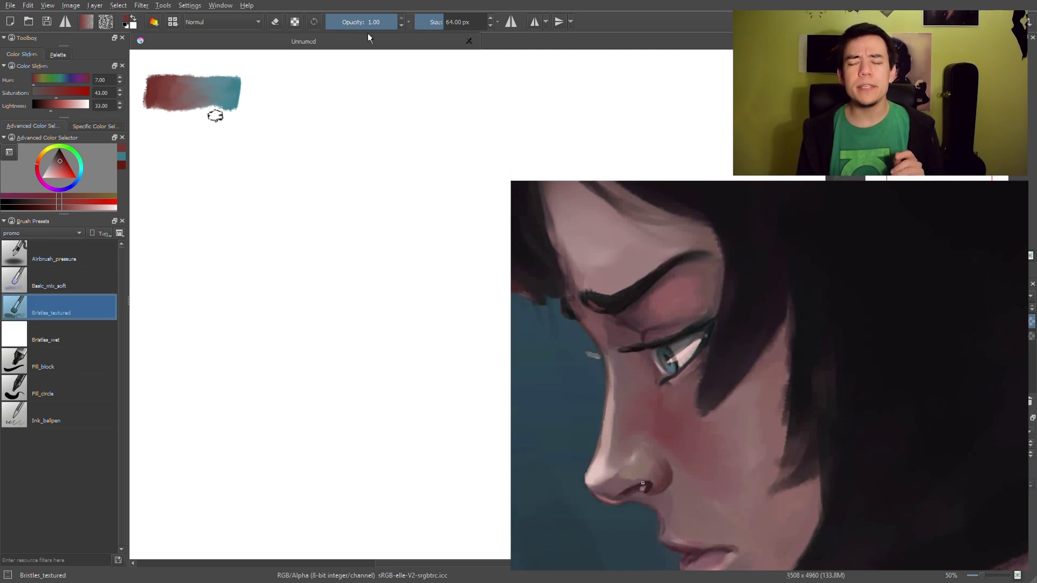
pyautogui.moveTo(449, 30); pyautogui.dragTo(458, 28)
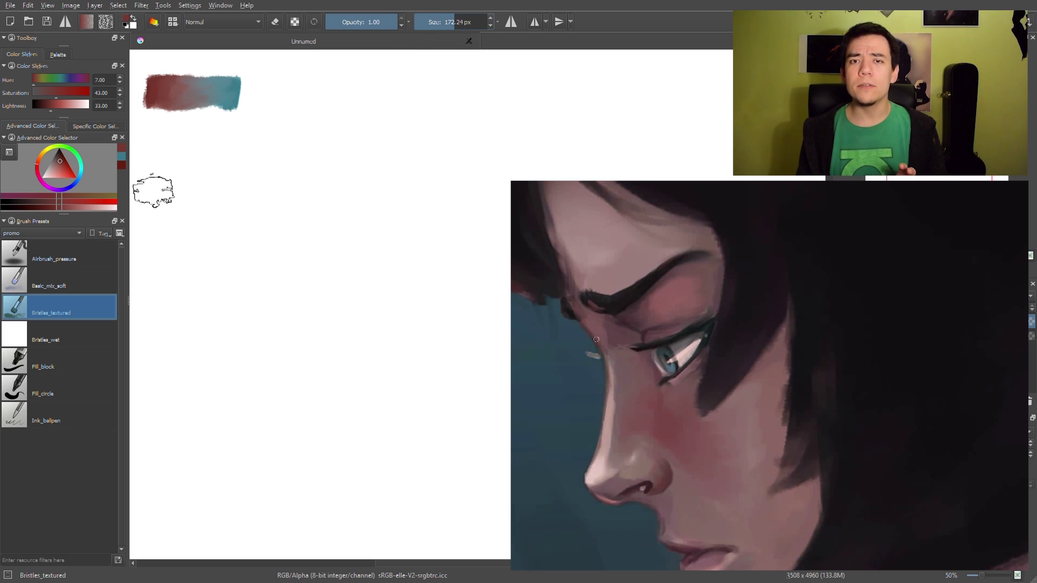
pyautogui.moveTo(181, 178)
pyautogui.mouseDown()
pyautogui.moveTo(167, 225)
pyautogui.moveTo(168, 157)
pyautogui.moveTo(159, 264)
pyautogui.moveTo(162, 224)
pyautogui.mouseUp()
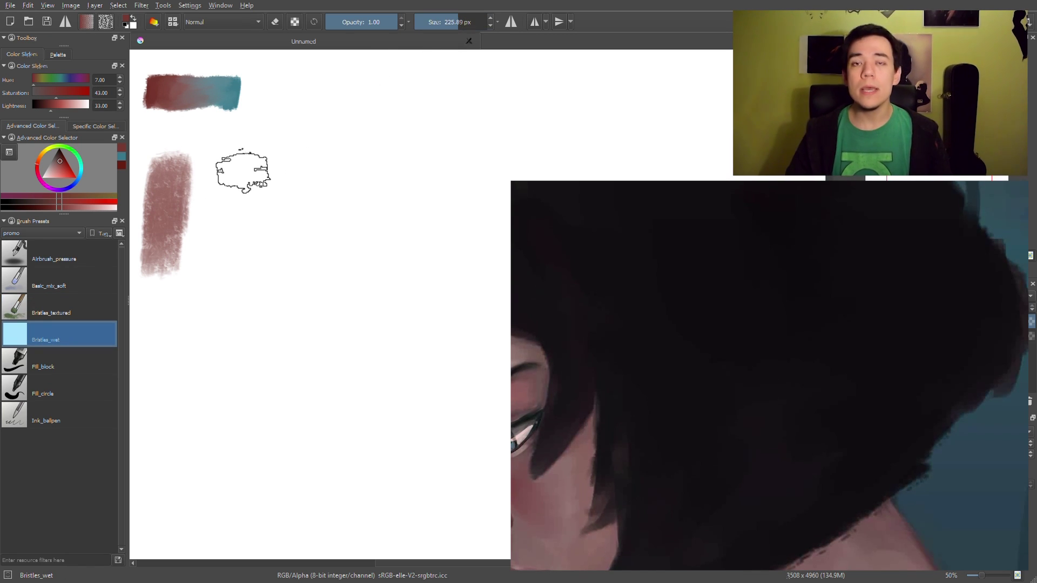
pyautogui.click(243, 171)
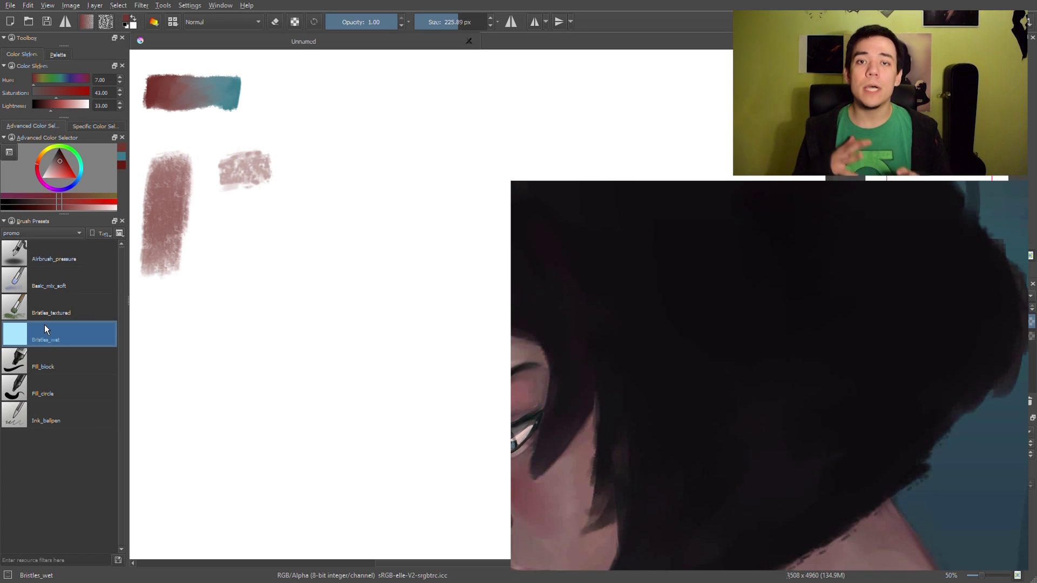
# Step: At about 226 px, add a dab, two tall strokes and a reddish patch, then clear the canvas
pyautogui.press('/')
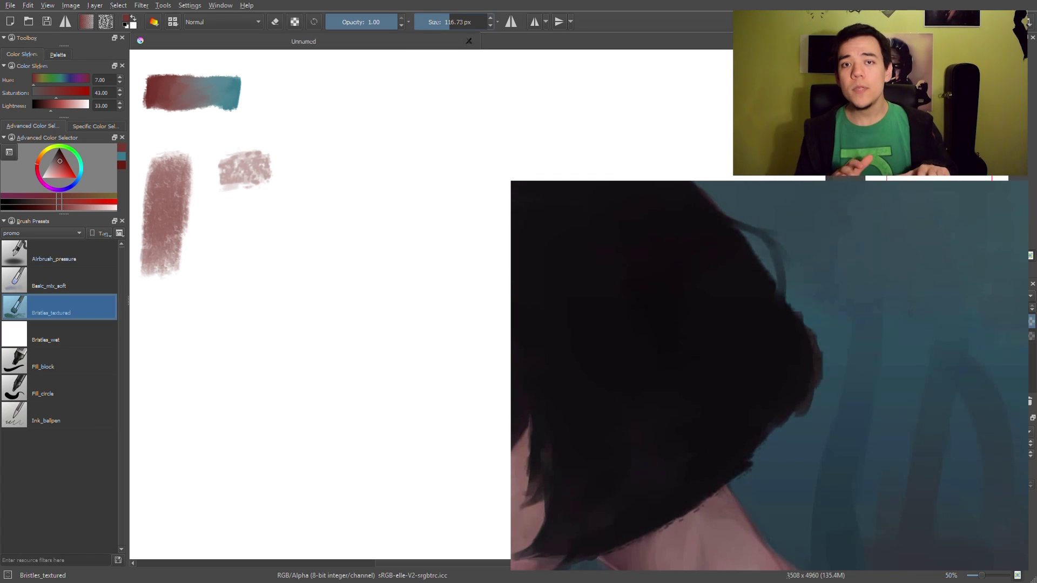
pyautogui.click(459, 24)
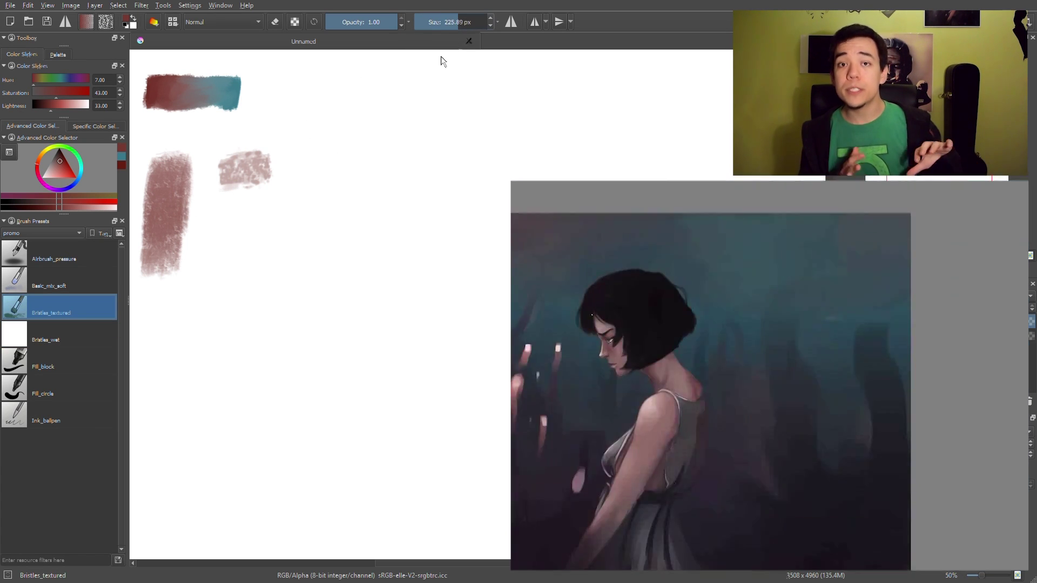
pyautogui.click(325, 164)
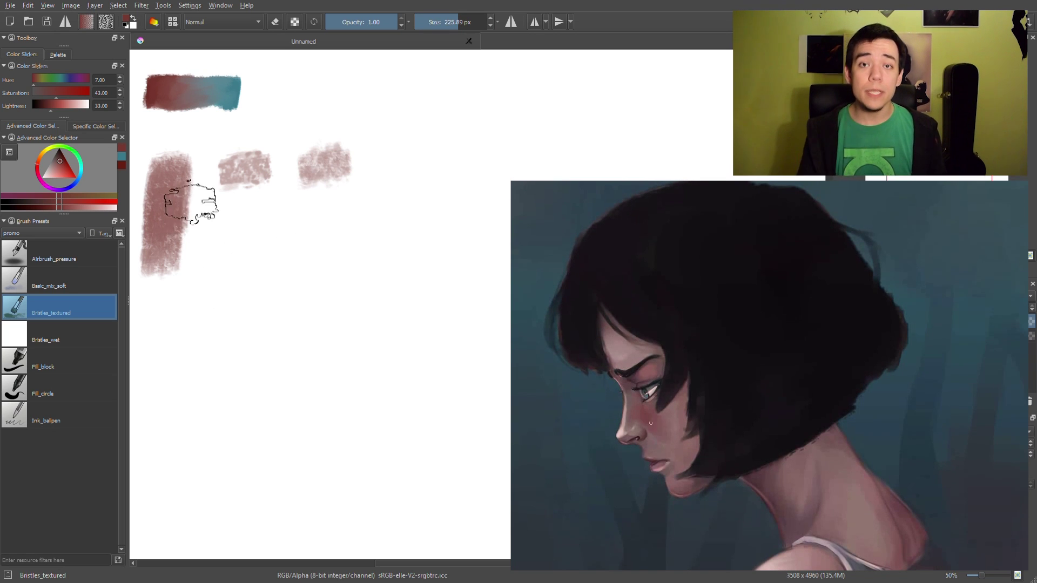
pyautogui.moveTo(213, 211); pyautogui.dragTo(210, 338)
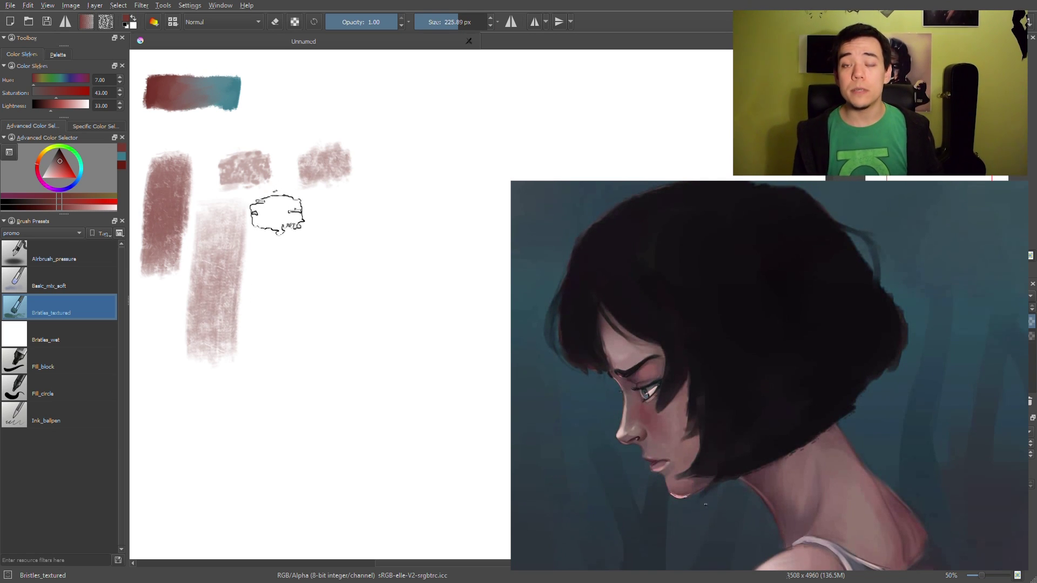
pyautogui.moveTo(277, 216); pyautogui.dragTo(262, 361)
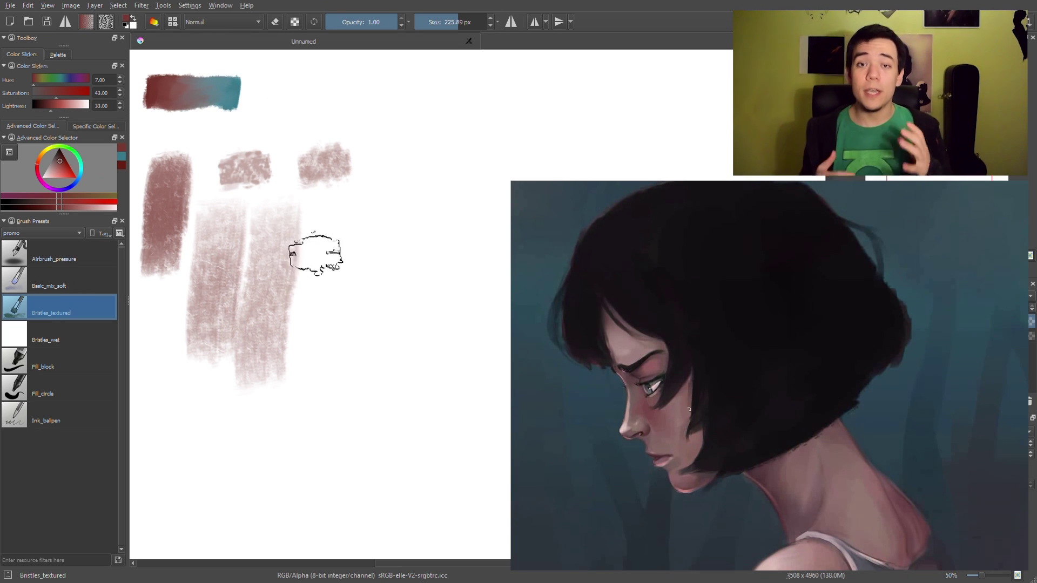
pyautogui.moveTo(315, 254)
pyautogui.mouseDown()
pyautogui.moveTo(324, 225)
pyautogui.moveTo(303, 345)
pyautogui.moveTo(306, 256)
pyautogui.moveTo(278, 254)
pyautogui.moveTo(278, 308)
pyautogui.moveTo(297, 232)
pyautogui.mouseUp()
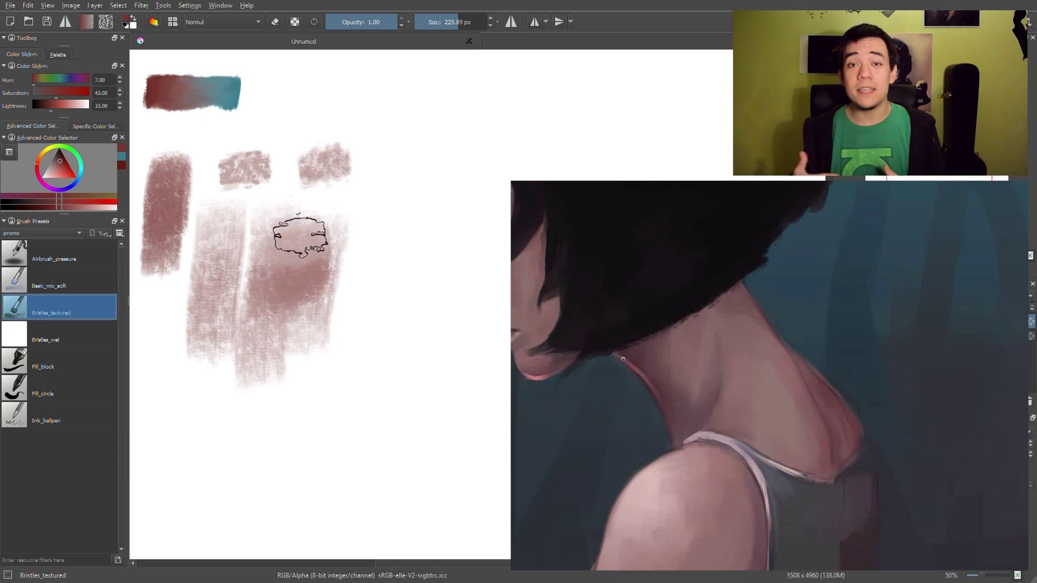
pyautogui.click(60, 176)
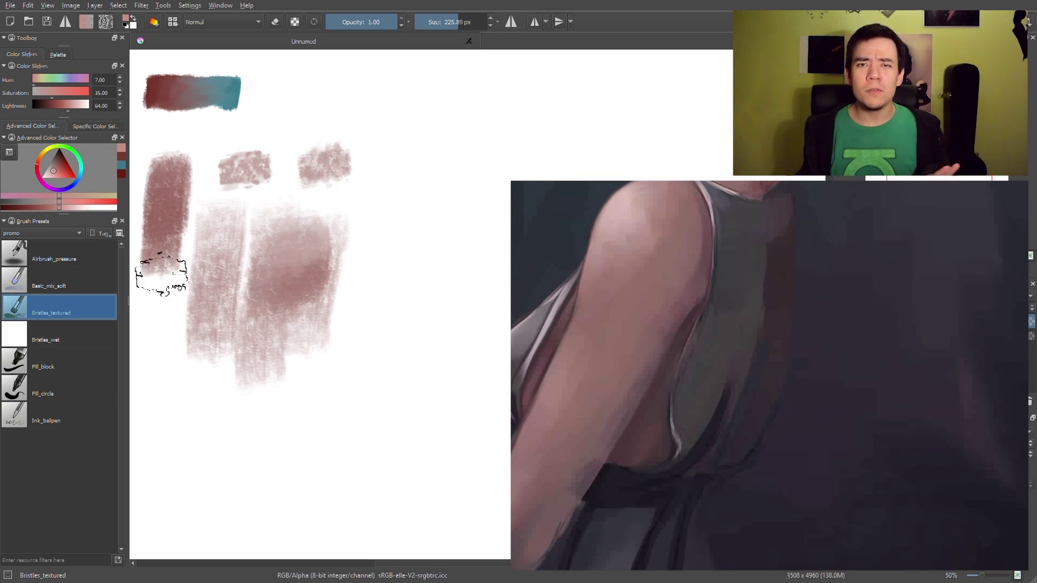
pyautogui.press('Delete')
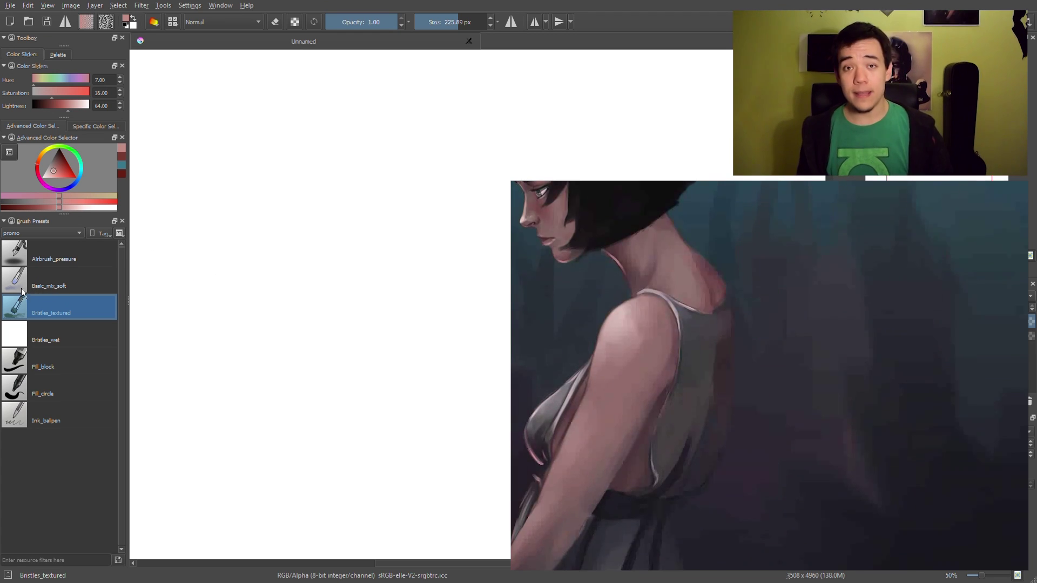
# Step: With Basic_mix_soft, paint a pink teardrop loop, layer teal and red over it, and smudge
pyautogui.click(86, 277)
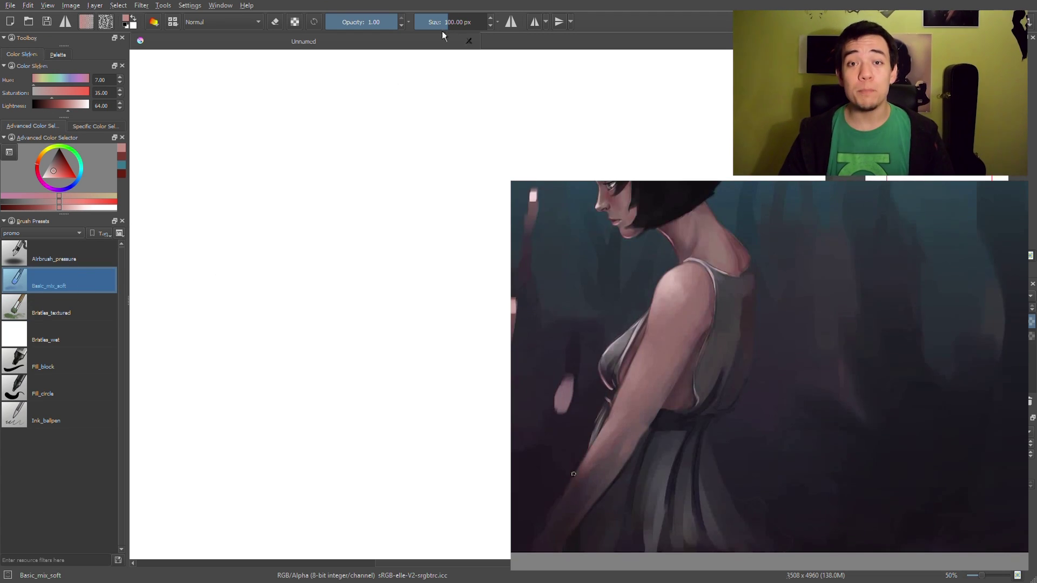
pyautogui.moveTo(250, 157)
pyautogui.mouseDown()
pyautogui.moveTo(255, 215)
pyautogui.moveTo(245, 162)
pyautogui.moveTo(216, 265)
pyautogui.moveTo(222, 273)
pyautogui.moveTo(241, 203)
pyautogui.moveTo(261, 334)
pyautogui.moveTo(213, 262)
pyautogui.moveTo(203, 313)
pyautogui.moveTo(173, 325)
pyautogui.mouseUp()
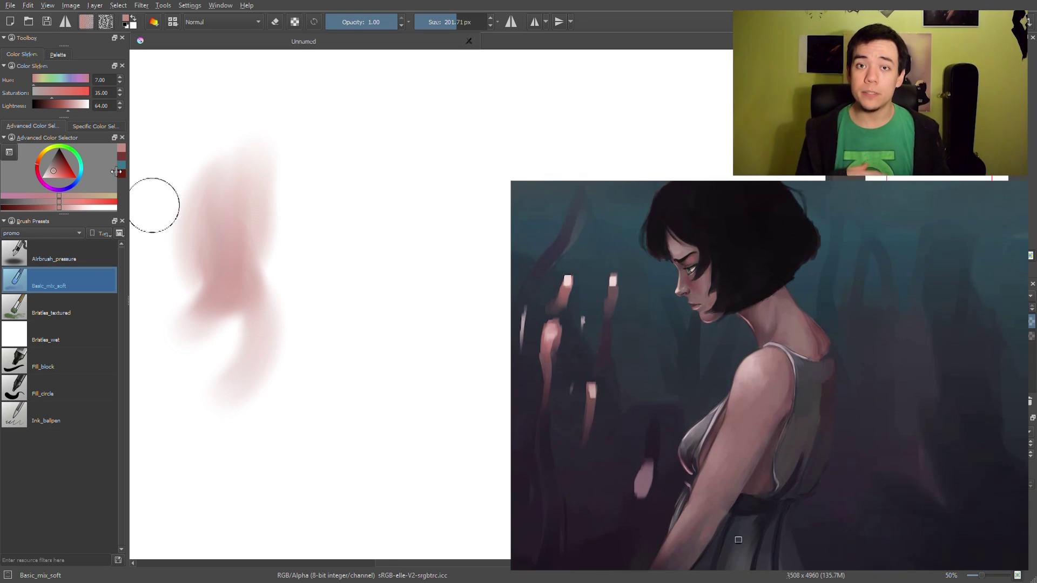
pyautogui.click(83, 171)
pyautogui.moveTo(260, 157); pyautogui.dragTo(228, 266)
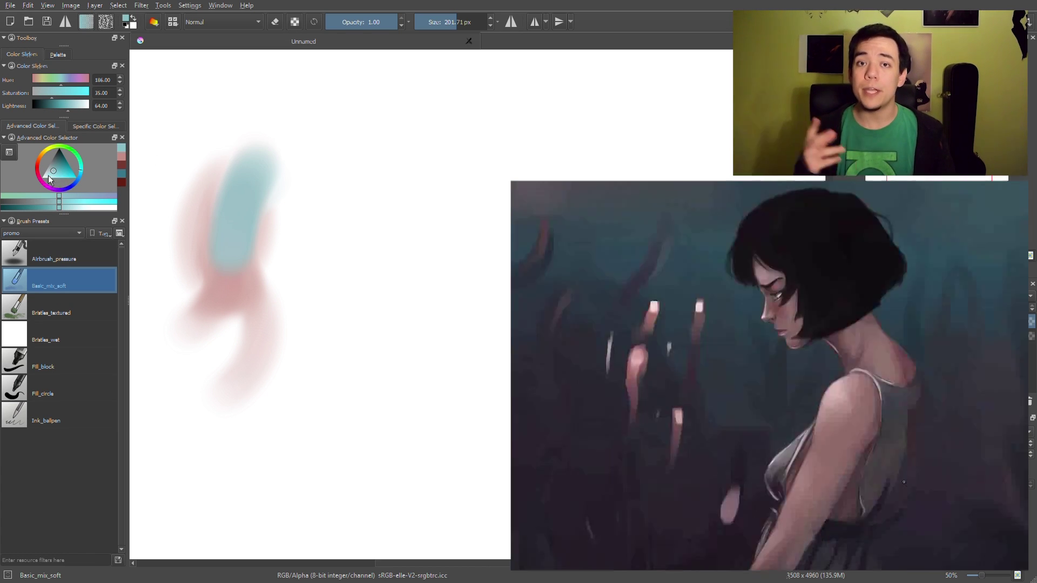
pyautogui.click(69, 178)
pyautogui.click(65, 170)
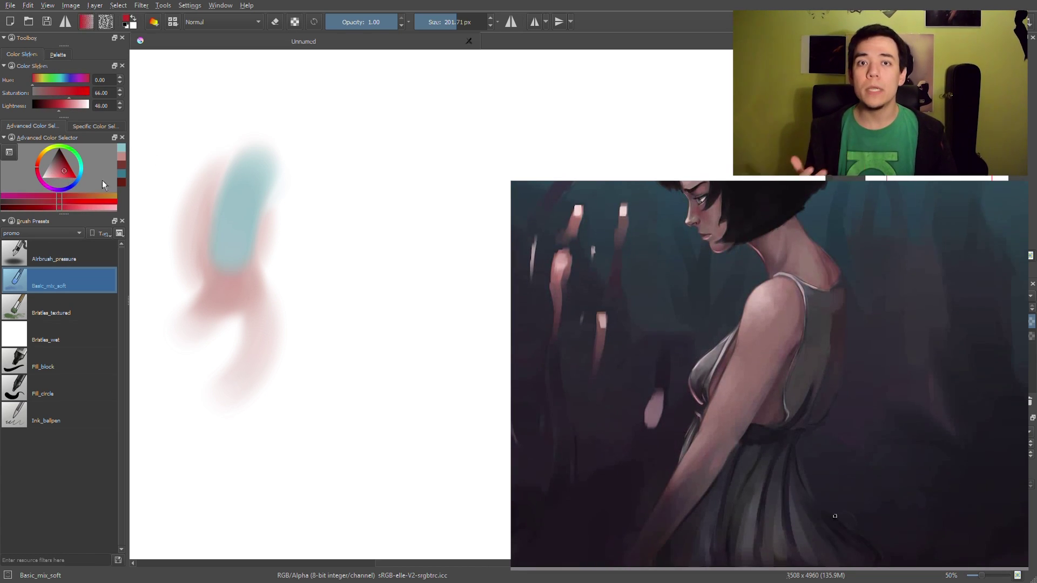
pyautogui.moveTo(205, 173)
pyautogui.mouseDown()
pyautogui.moveTo(292, 215)
pyautogui.moveTo(362, 201)
pyautogui.moveTo(201, 167)
pyautogui.moveTo(372, 153)
pyautogui.moveTo(220, 169)
pyautogui.moveTo(357, 110)
pyautogui.moveTo(254, 164)
pyautogui.moveTo(306, 105)
pyautogui.moveTo(222, 173)
pyautogui.moveTo(273, 151)
pyautogui.moveTo(273, 282)
pyautogui.moveTo(347, 232)
pyautogui.moveTo(328, 191)
pyautogui.moveTo(393, 185)
pyautogui.moveTo(331, 261)
pyautogui.moveTo(285, 296)
pyautogui.moveTo(283, 274)
pyautogui.moveTo(264, 273)
pyautogui.moveTo(164, 310)
pyautogui.mouseUp()
pyautogui.moveTo(199, 255)
pyautogui.mouseDown()
pyautogui.moveTo(187, 279)
pyautogui.moveTo(233, 265)
pyautogui.moveTo(173, 216)
pyautogui.moveTo(216, 151)
pyautogui.mouseUp()
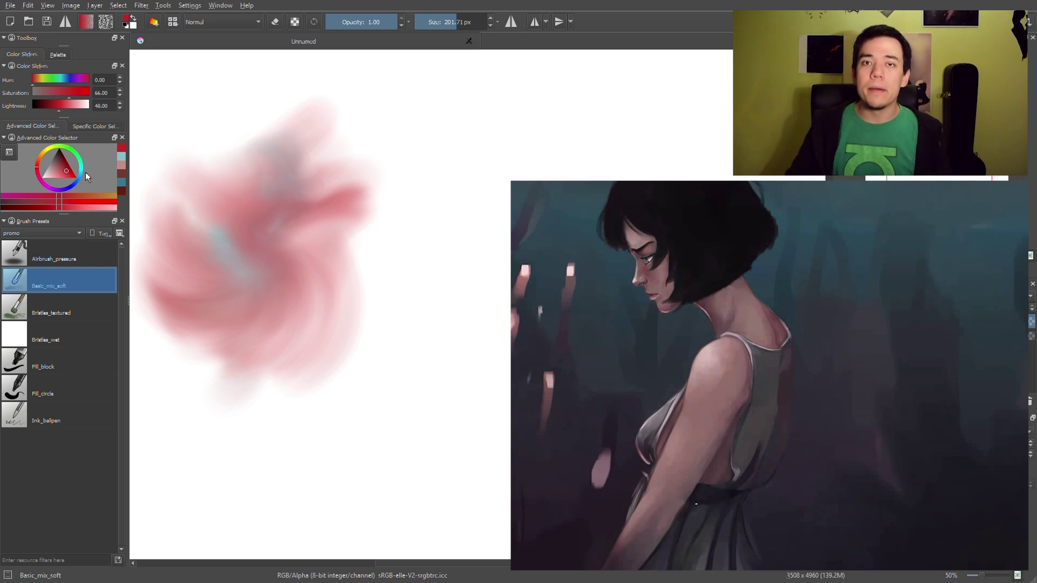
# Step: Shift the hue to blue, paint over the blob's upper part, and shrink the brush to about 10 px
pyautogui.moveTo(85, 171); pyautogui.dragTo(87, 182)
pyautogui.moveTo(209, 170)
pyautogui.mouseDown()
pyautogui.moveTo(280, 122)
pyautogui.moveTo(301, 128)
pyautogui.mouseUp()
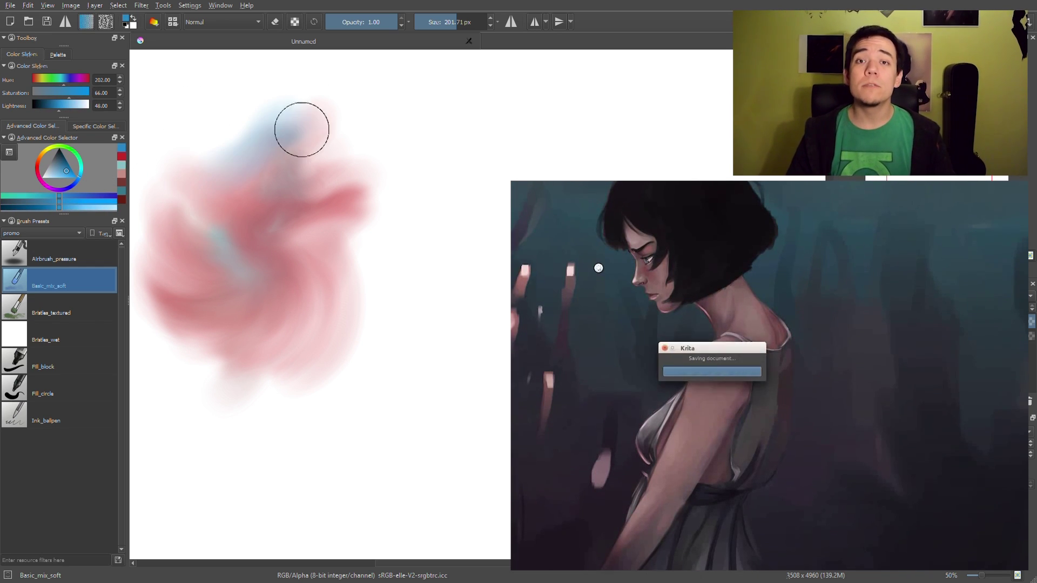
pyautogui.click(455, 26)
pyautogui.moveTo(435, 36); pyautogui.dragTo(430, 33)
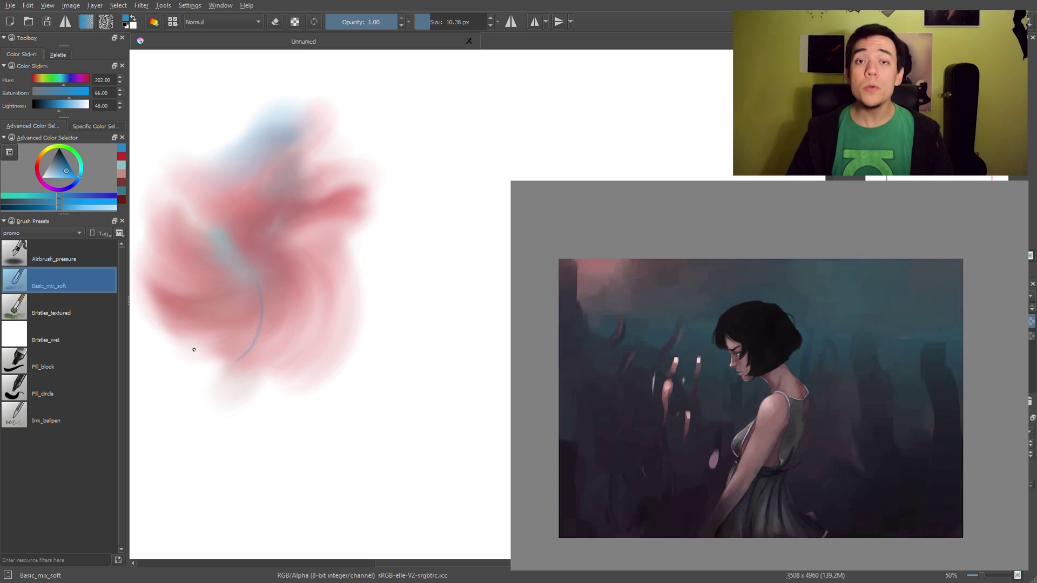
pyautogui.click(51, 337)
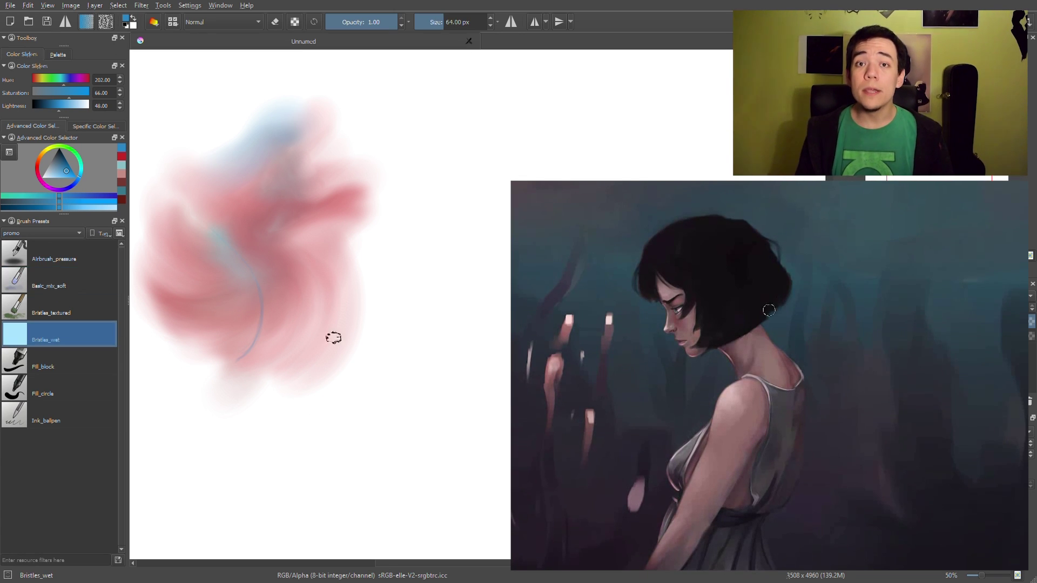
# Step: Paint a blue Bristles_wet stroke, smear it with Basic_mix_soft at 111.42 px, then clear the canvas
pyautogui.moveTo(383, 274); pyautogui.dragTo(377, 348)
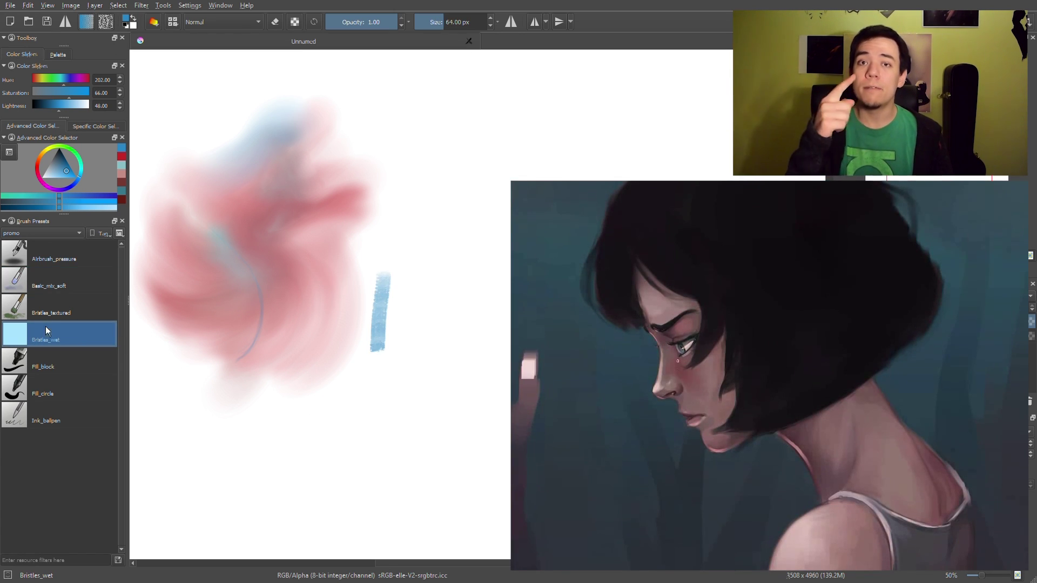
pyautogui.press('/')
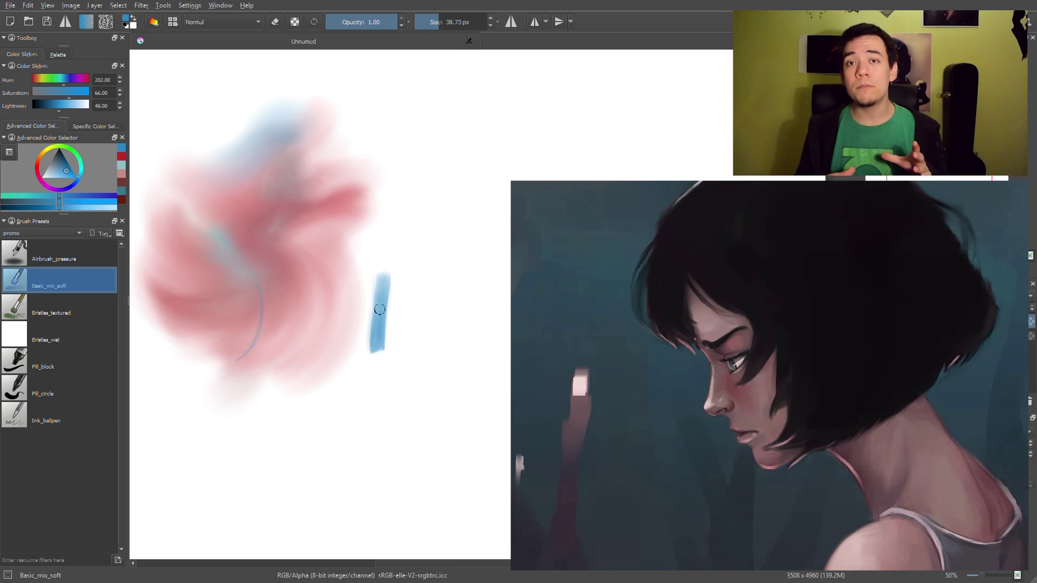
pyautogui.click(448, 21)
pyautogui.moveTo(385, 277)
pyautogui.mouseDown()
pyautogui.moveTo(370, 355)
pyautogui.moveTo(382, 280)
pyautogui.moveTo(377, 324)
pyautogui.moveTo(382, 300)
pyautogui.moveTo(423, 287)
pyautogui.moveTo(396, 259)
pyautogui.mouseUp()
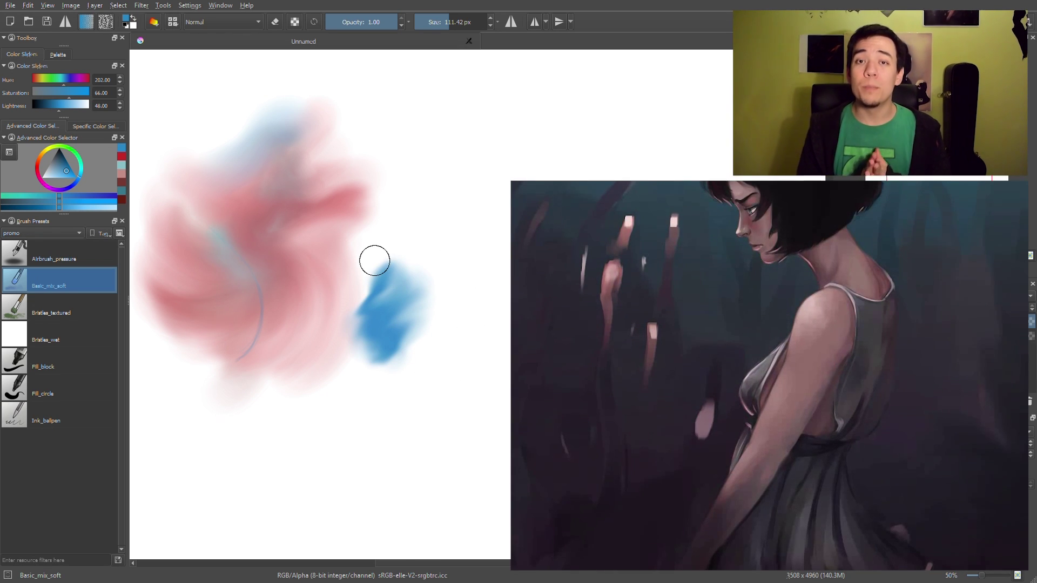
pyautogui.press('Delete')
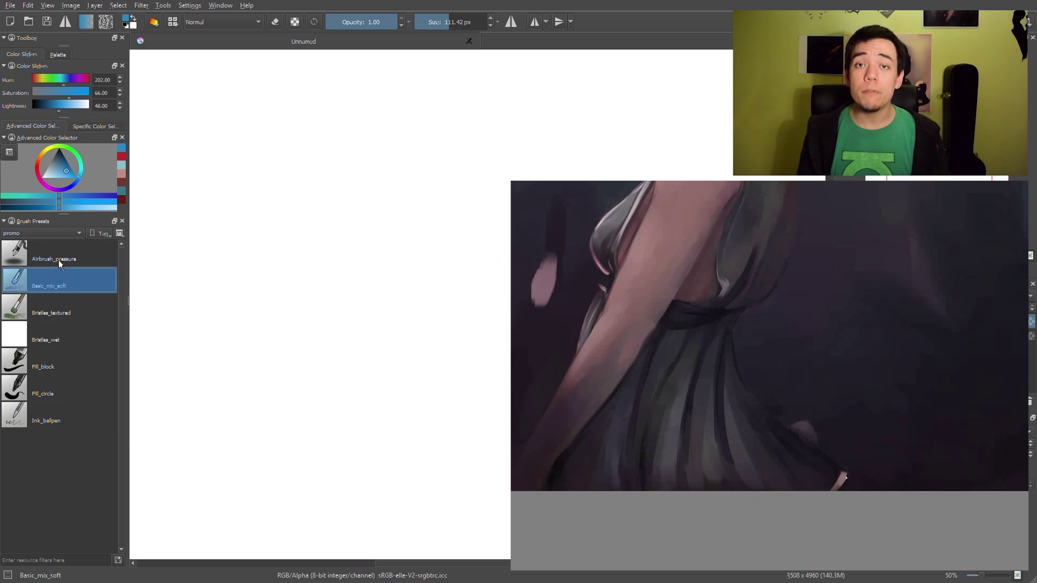
# Step: With Airbrush_pressure at 400 px, airbrush a blue L-shape and fill over it in greyer blue
pyautogui.press('/')
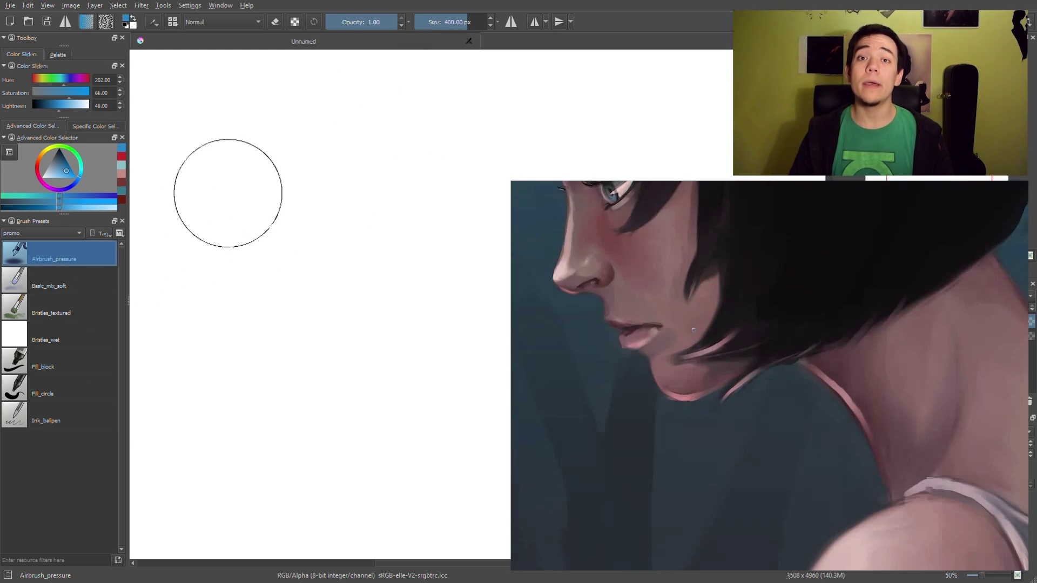
pyautogui.moveTo(206, 122)
pyautogui.mouseDown()
pyautogui.moveTo(203, 262)
pyautogui.moveTo(335, 276)
pyautogui.mouseUp()
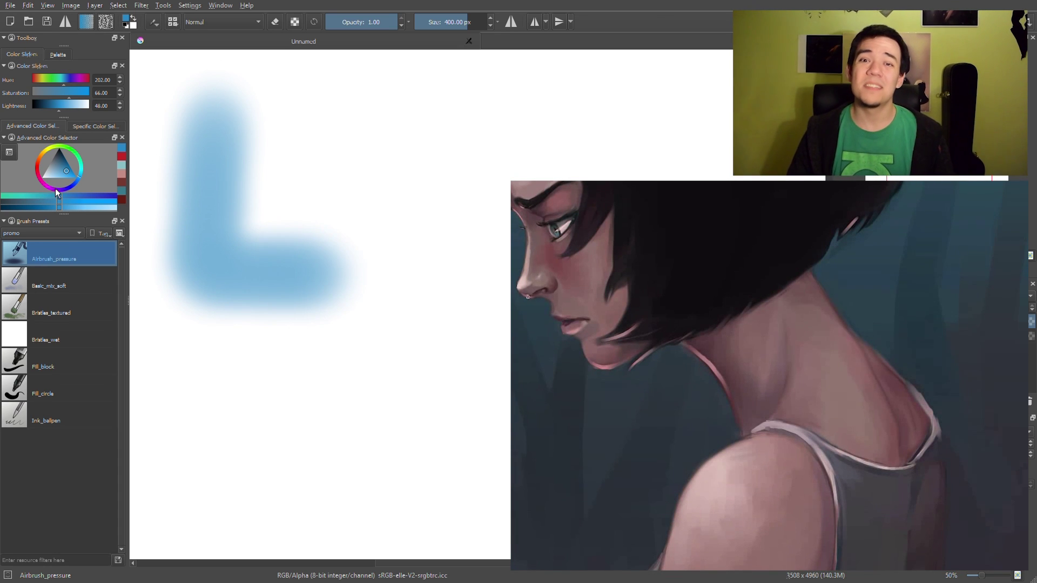
pyautogui.click(55, 169)
pyautogui.moveTo(238, 157)
pyautogui.mouseDown()
pyautogui.moveTo(284, 128)
pyautogui.moveTo(238, 259)
pyautogui.moveTo(217, 175)
pyautogui.moveTo(284, 128)
pyautogui.moveTo(320, 208)
pyautogui.moveTo(218, 132)
pyautogui.moveTo(237, 153)
pyautogui.mouseUp()
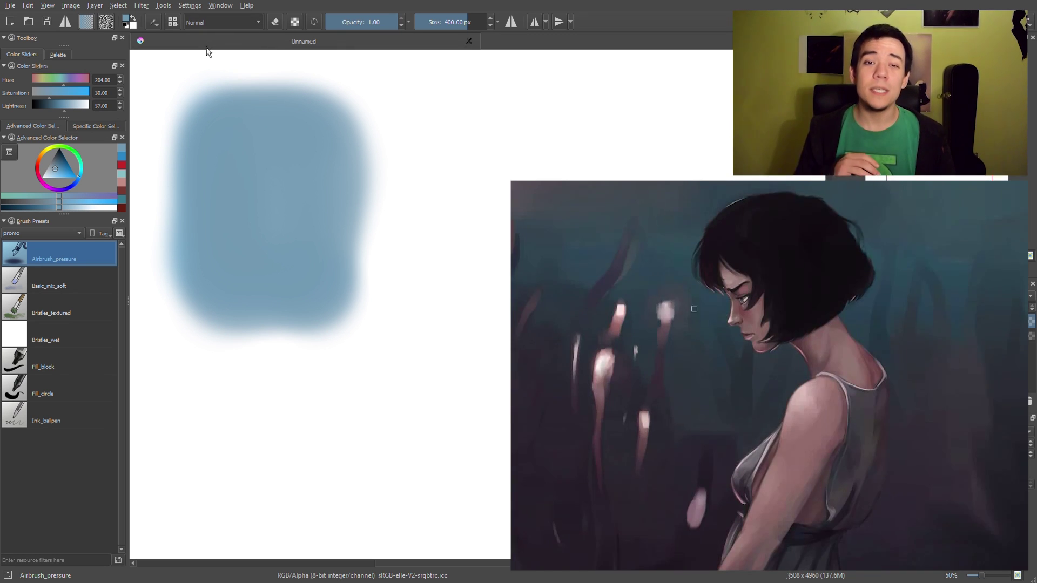
# Step: In Overlay mode at about 133.65 px, airbrush red and pale pink strokes across the blue patch
pyautogui.hotkey('alt', 'shift', 'o')
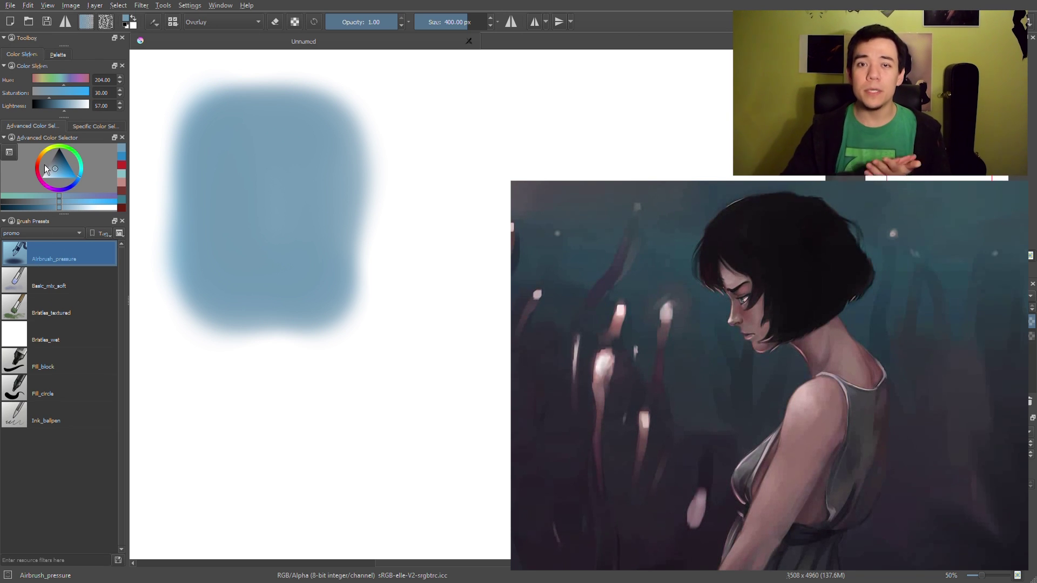
pyautogui.click(44, 166)
pyautogui.click(66, 179)
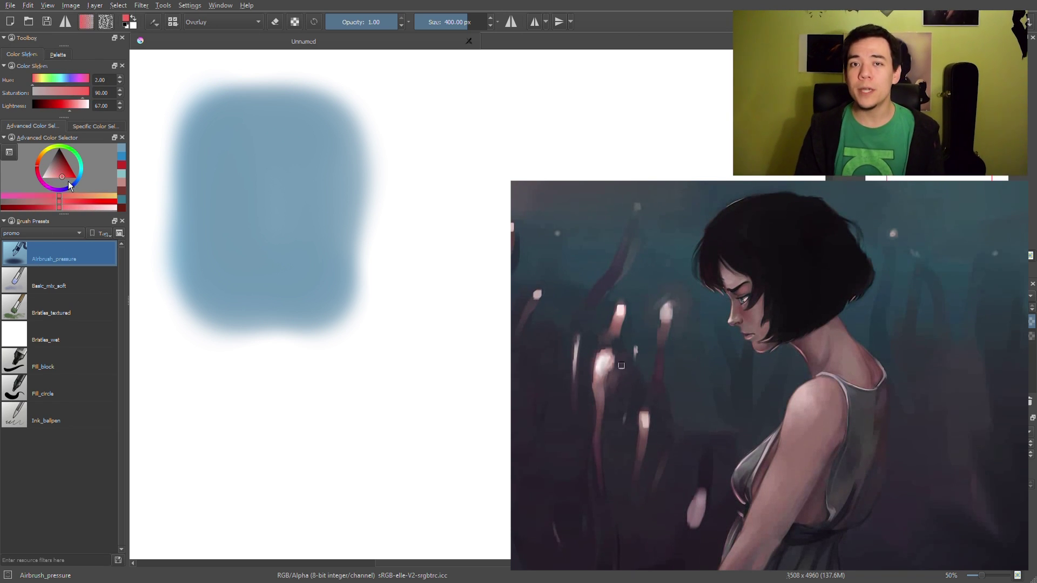
pyautogui.click(453, 24)
pyautogui.moveTo(284, 126)
pyautogui.mouseDown()
pyautogui.moveTo(320, 187)
pyautogui.moveTo(315, 139)
pyautogui.moveTo(263, 111)
pyautogui.moveTo(306, 122)
pyautogui.moveTo(287, 109)
pyautogui.moveTo(300, 132)
pyautogui.mouseUp()
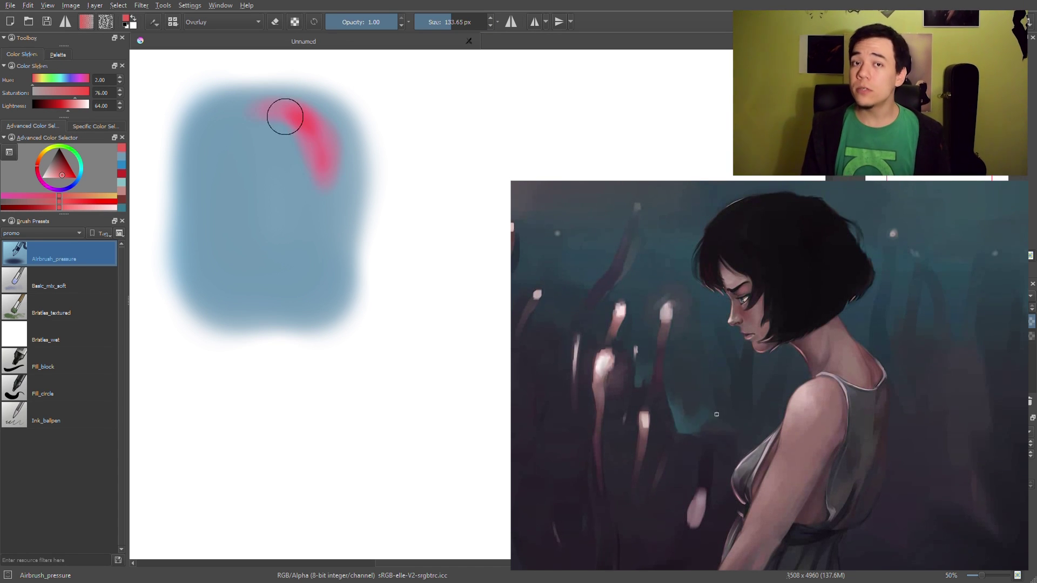
pyautogui.click(40, 178)
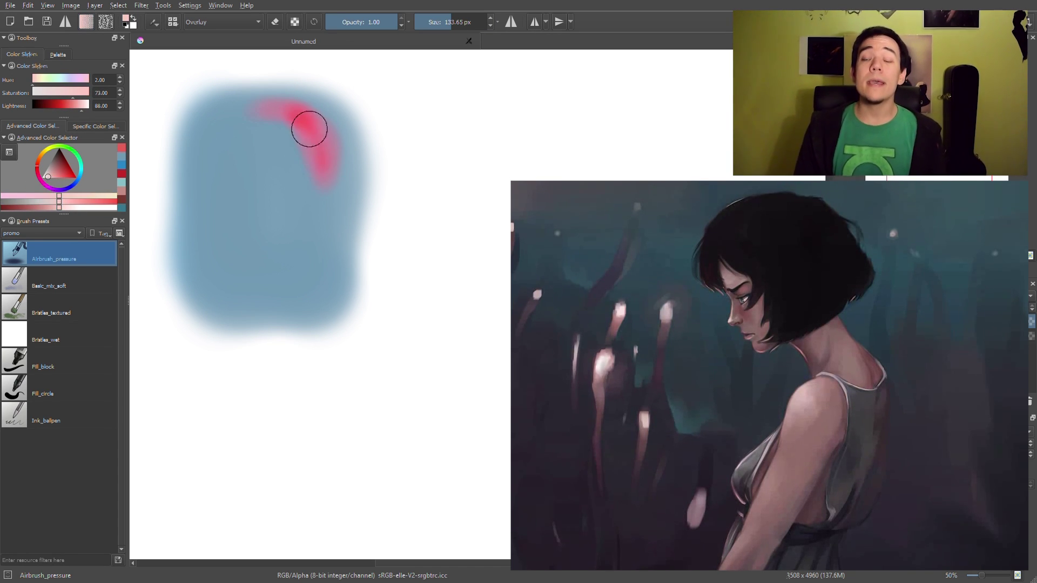
pyautogui.moveTo(309, 128)
pyautogui.mouseDown()
pyautogui.moveTo(318, 151)
pyautogui.moveTo(324, 120)
pyautogui.moveTo(317, 134)
pyautogui.moveTo(298, 115)
pyautogui.moveTo(280, 120)
pyautogui.moveTo(282, 144)
pyautogui.moveTo(303, 149)
pyautogui.moveTo(329, 116)
pyautogui.moveTo(303, 95)
pyautogui.moveTo(329, 132)
pyautogui.moveTo(313, 180)
pyautogui.moveTo(317, 128)
pyautogui.moveTo(325, 153)
pyautogui.moveTo(315, 162)
pyautogui.moveTo(301, 115)
pyautogui.moveTo(225, 132)
pyautogui.moveTo(301, 132)
pyautogui.moveTo(273, 201)
pyautogui.moveTo(287, 168)
pyautogui.moveTo(335, 155)
pyautogui.moveTo(303, 109)
pyautogui.moveTo(206, 128)
pyautogui.moveTo(232, 151)
pyautogui.moveTo(141, 173)
pyautogui.mouseUp()
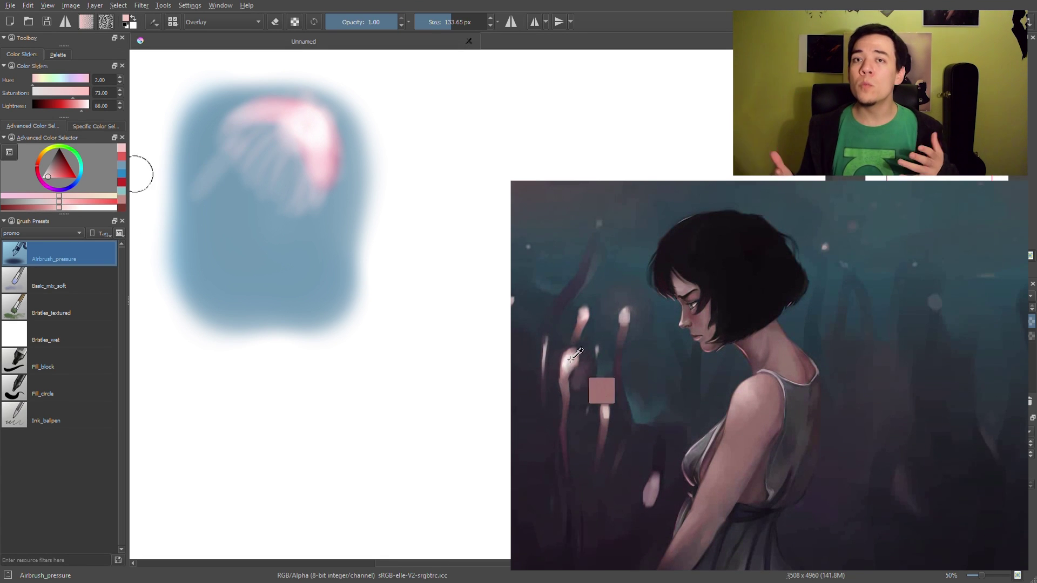
# Step: Add whitish tentacle streaks and pink edges, then paint a dark Subtract-mode stroke across the jellyfish
pyautogui.moveTo(315, 178)
pyautogui.mouseDown()
pyautogui.moveTo(203, 251)
pyautogui.moveTo(318, 174)
pyautogui.moveTo(284, 172)
pyautogui.moveTo(190, 237)
pyautogui.moveTo(211, 243)
pyautogui.moveTo(226, 217)
pyautogui.moveTo(226, 250)
pyautogui.moveTo(204, 292)
pyautogui.moveTo(268, 227)
pyautogui.moveTo(164, 312)
pyautogui.mouseUp()
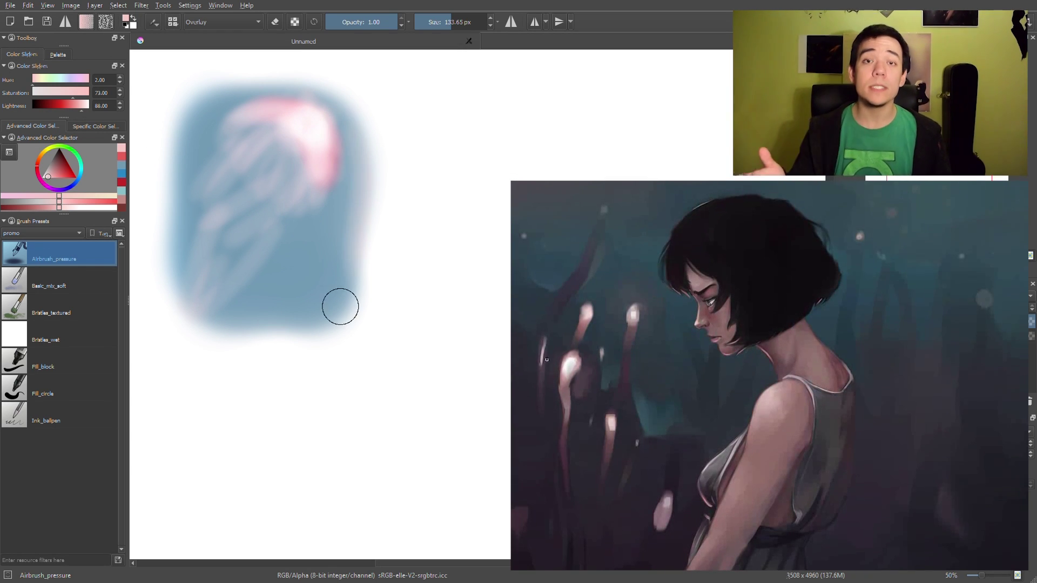
pyautogui.moveTo(333, 215)
pyautogui.mouseDown()
pyautogui.moveTo(351, 269)
pyautogui.moveTo(325, 327)
pyautogui.moveTo(355, 257)
pyautogui.moveTo(294, 310)
pyautogui.moveTo(337, 306)
pyautogui.moveTo(251, 338)
pyautogui.moveTo(379, 223)
pyautogui.moveTo(350, 285)
pyautogui.moveTo(368, 161)
pyautogui.moveTo(348, 274)
pyautogui.moveTo(371, 242)
pyautogui.moveTo(319, 288)
pyautogui.moveTo(350, 244)
pyautogui.mouseUp()
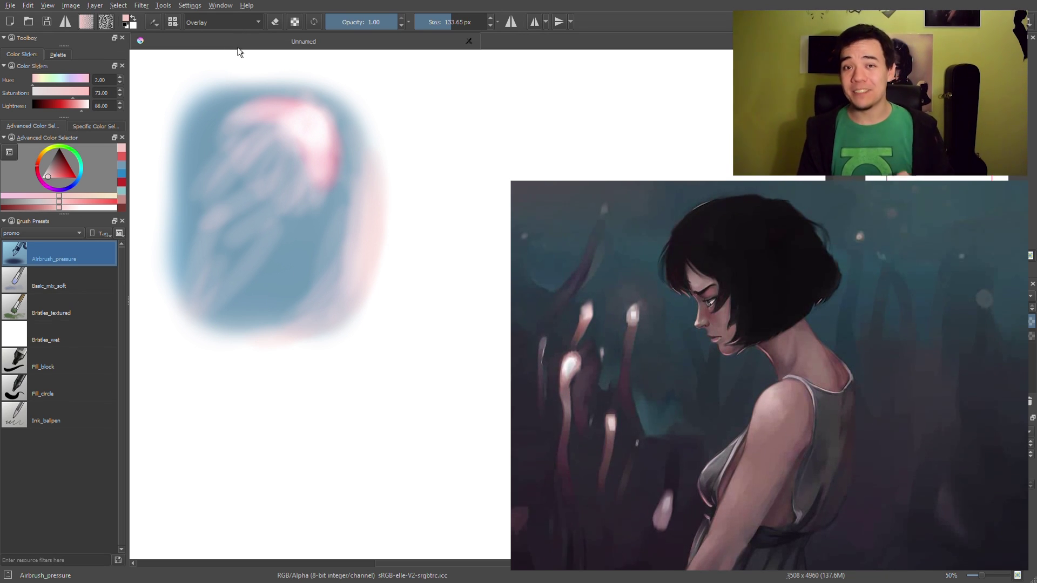
pyautogui.hotkey('alt', 'shift', 's')
pyautogui.moveTo(264, 125)
pyautogui.mouseDown()
pyautogui.moveTo(303, 144)
pyautogui.moveTo(232, 116)
pyautogui.moveTo(300, 162)
pyautogui.moveTo(310, 212)
pyautogui.mouseUp()
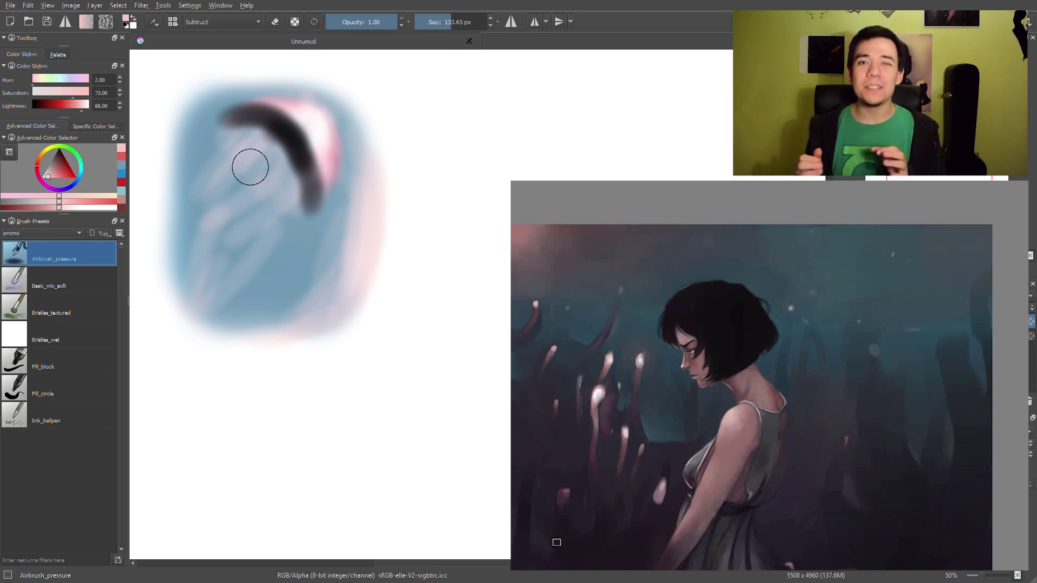
# Step: Delete the jellyfish test painting so the canvas is blank white again
pyautogui.press('Delete')
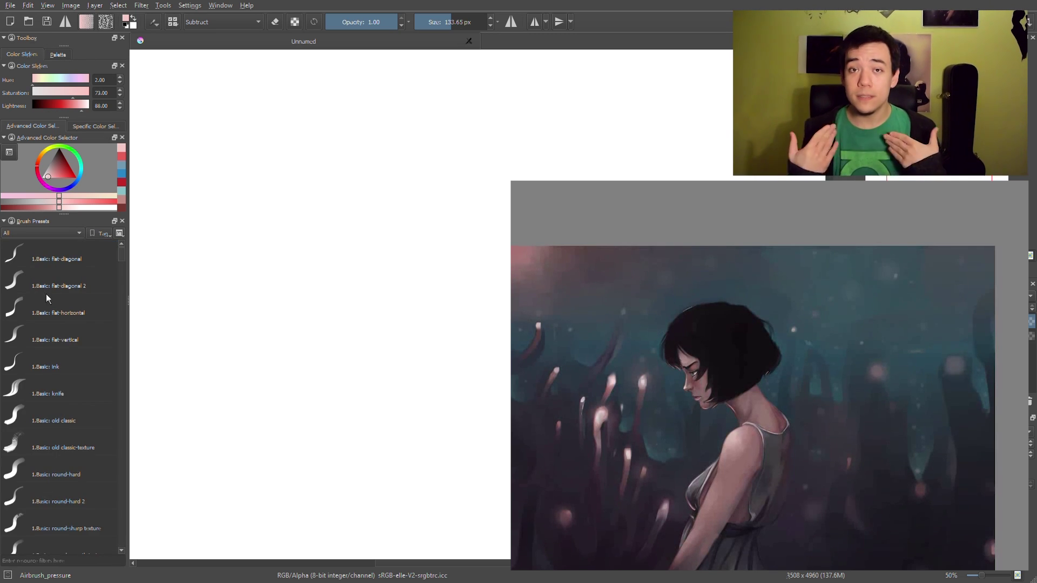
# Step: Browse the All brush presets list and make Basic_wet_soft the active brush
pyautogui.scroll(-5, 57, 307)
pyautogui.scroll(-15, 57, 308)
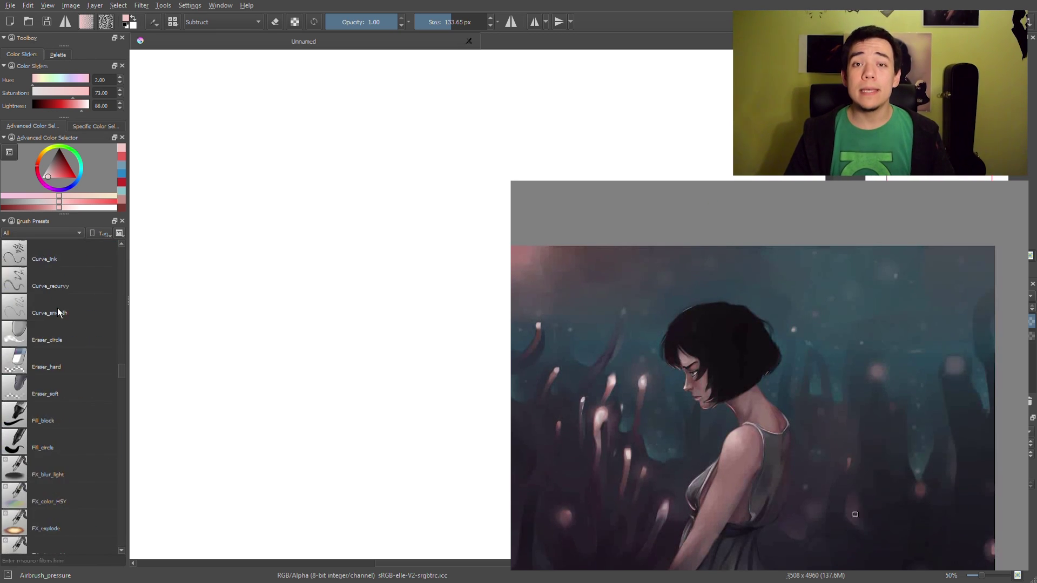
pyautogui.scroll(-20, 56, 423)
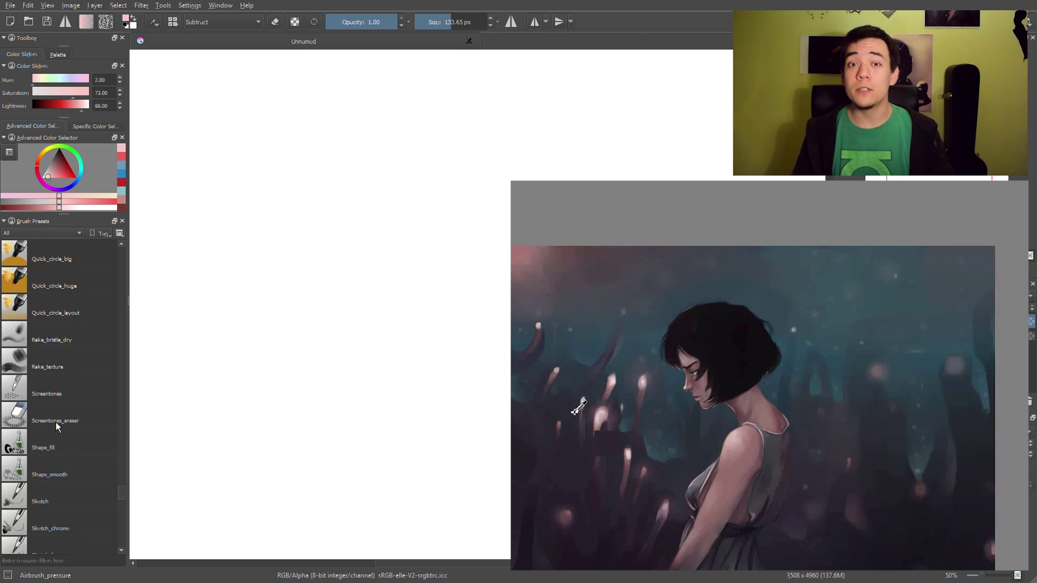
pyautogui.scroll(10, 56, 423)
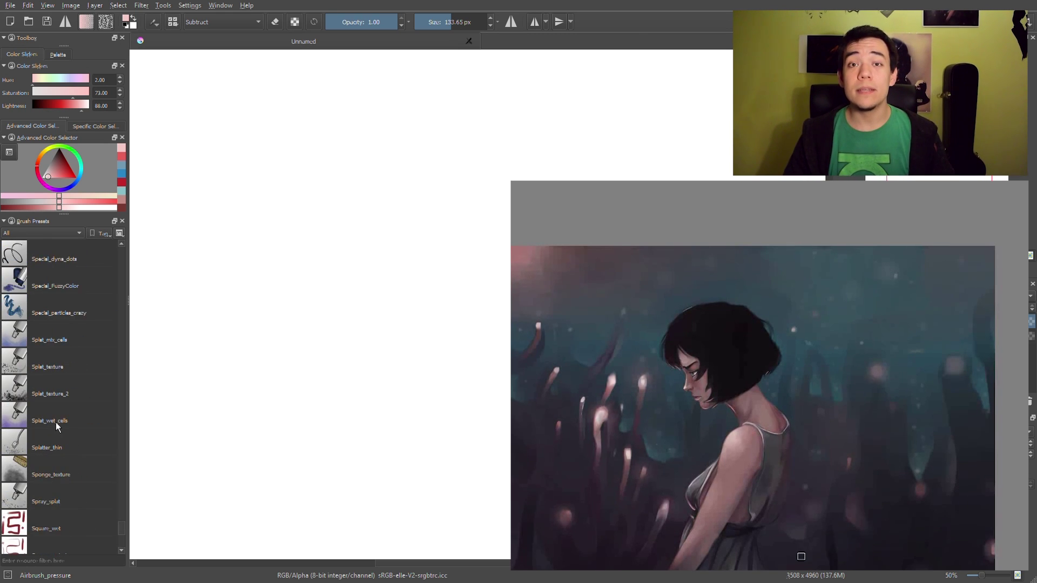
pyautogui.scroll(15, 62, 422)
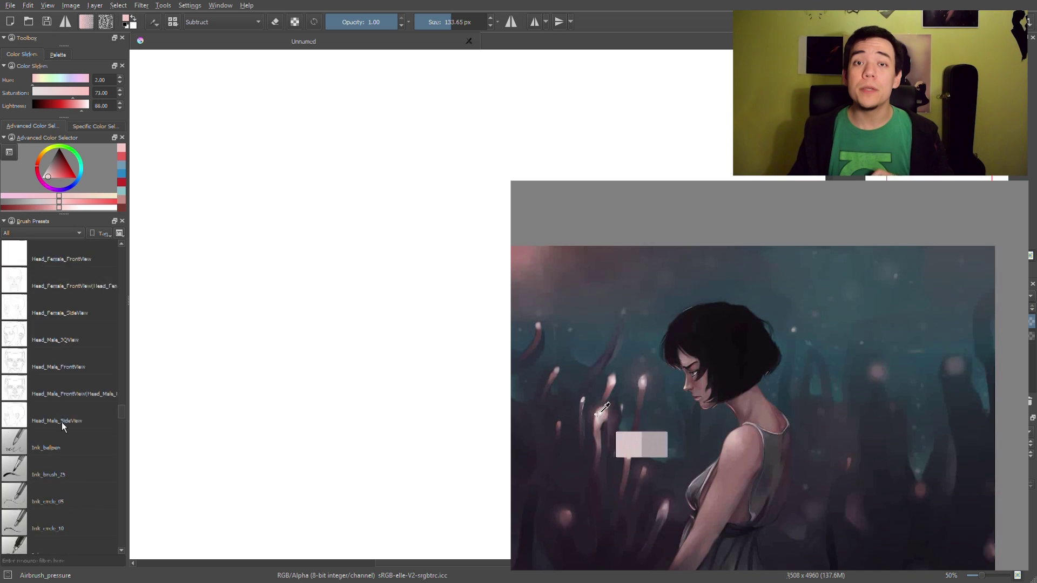
pyautogui.scroll(10, 64, 423)
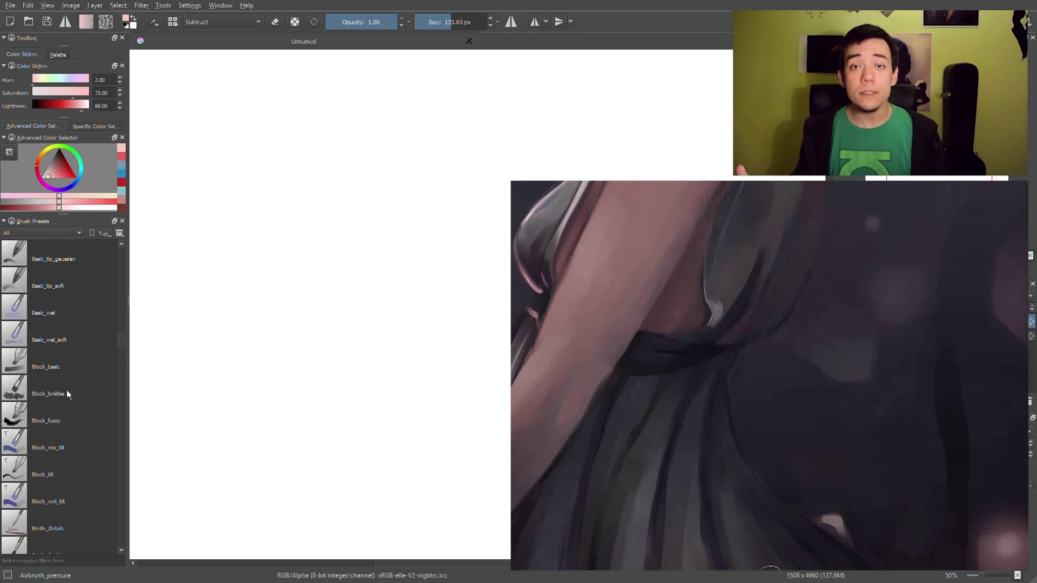
pyautogui.click(46, 343)
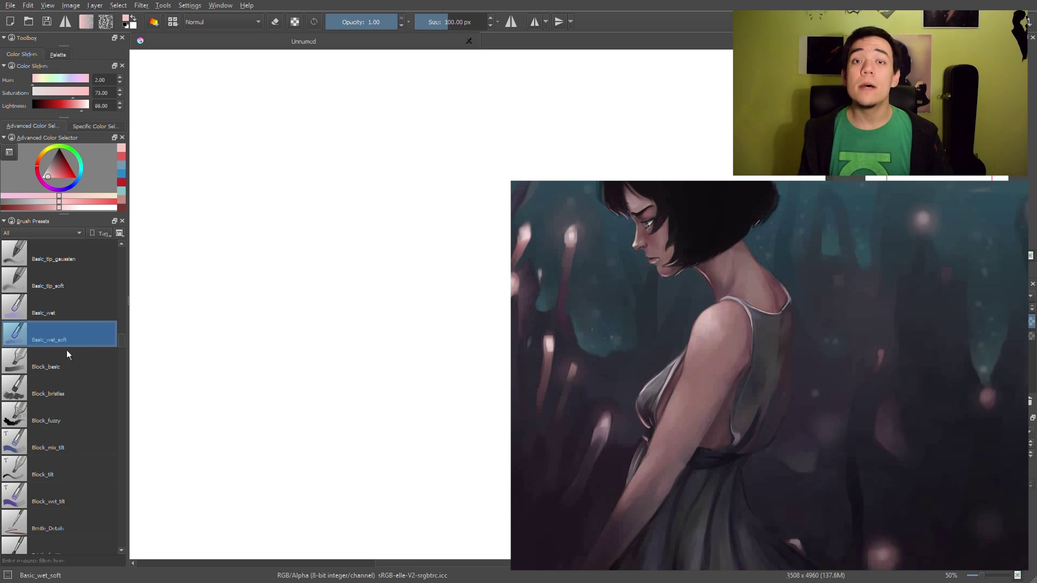